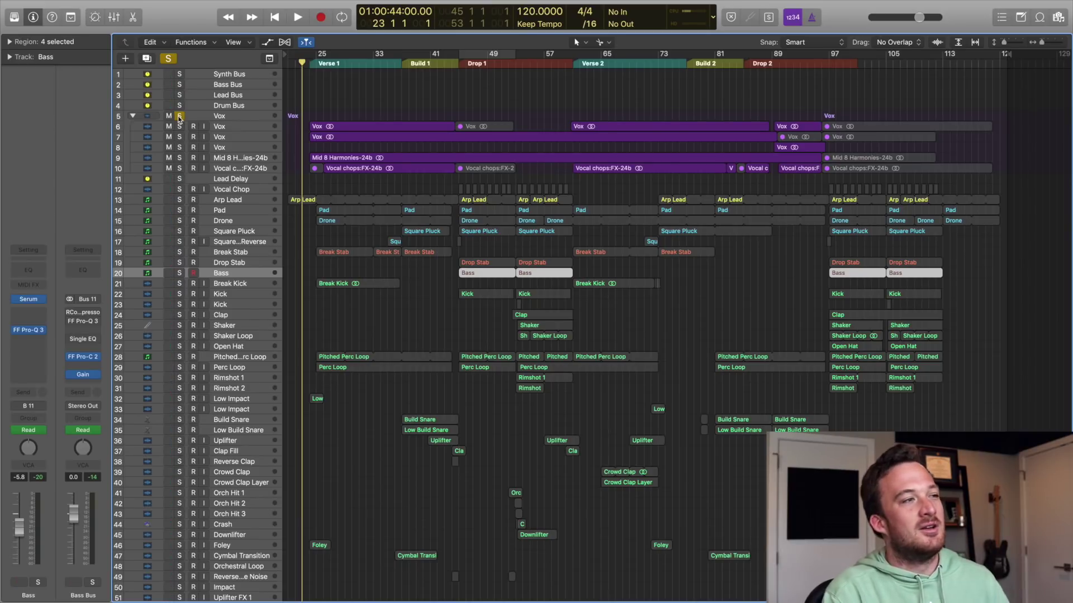
# Step: Play the soloed vocals from Verse 1 and examine the Vox region's waveform up close
pyautogui.moveTo(310, 60); pyautogui.dragTo(324, 71)
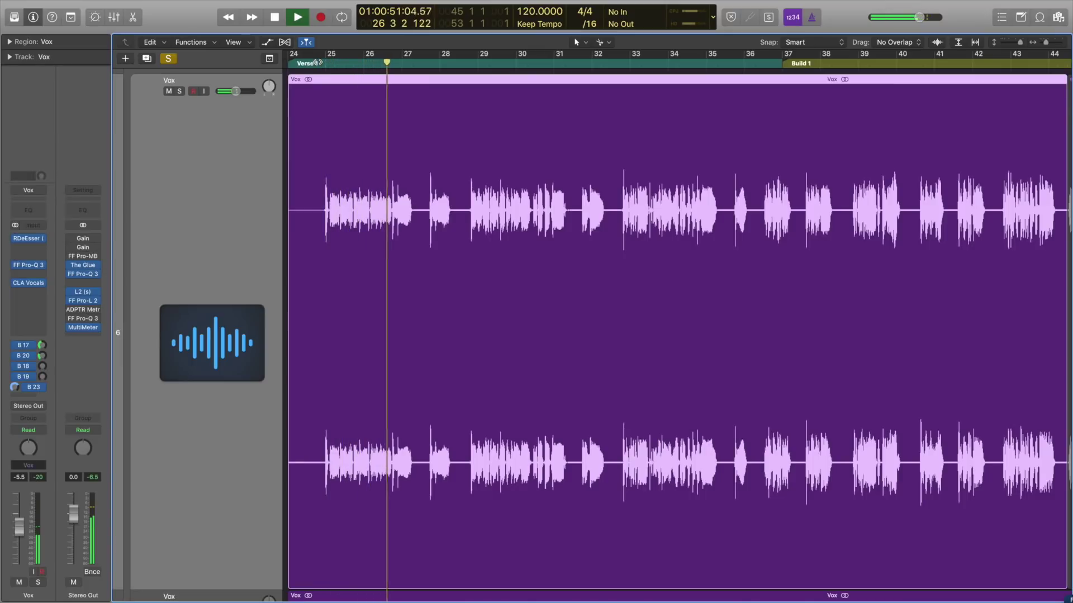
pyautogui.press('z')
pyautogui.scroll(-5, 534, 166)
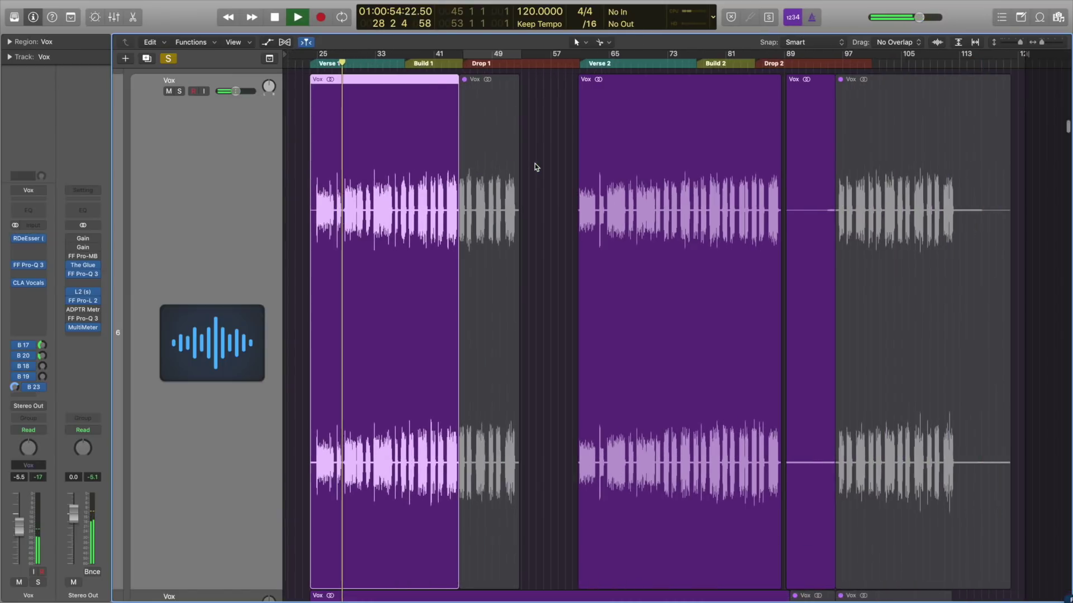
pyautogui.click(534, 163)
pyautogui.press('z')
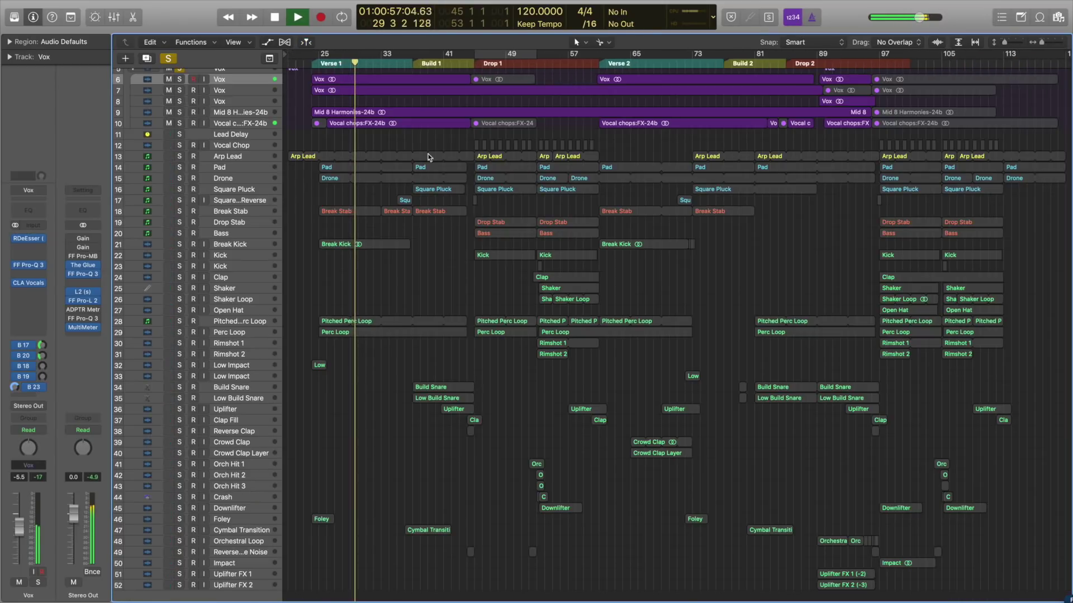
# Step: Stop playback and take the Vox track stack out of solo
pyautogui.click(179, 77)
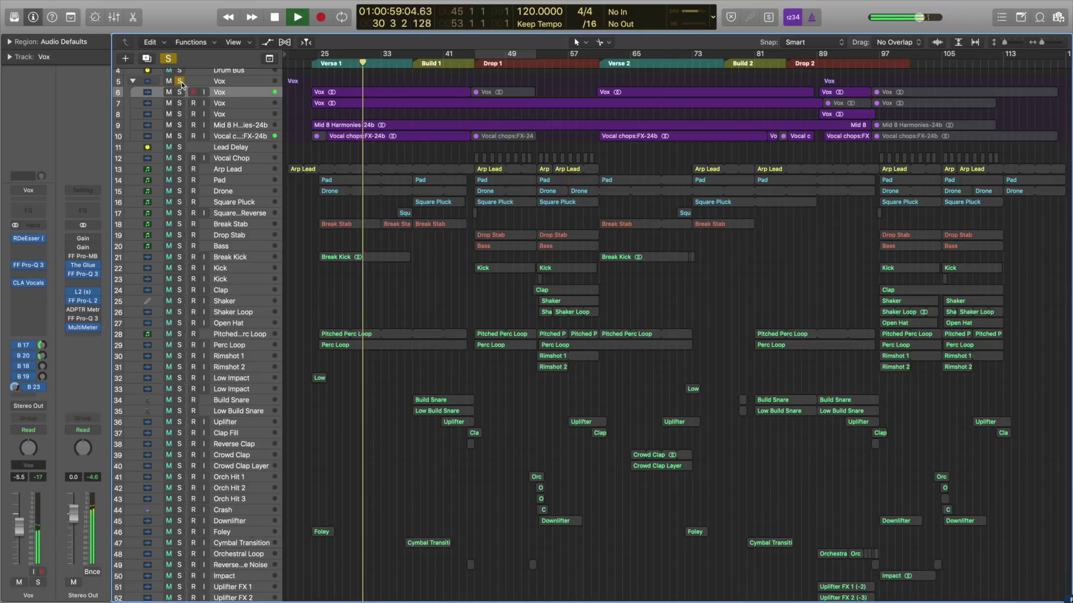
pyautogui.press('space')
pyautogui.press('s')
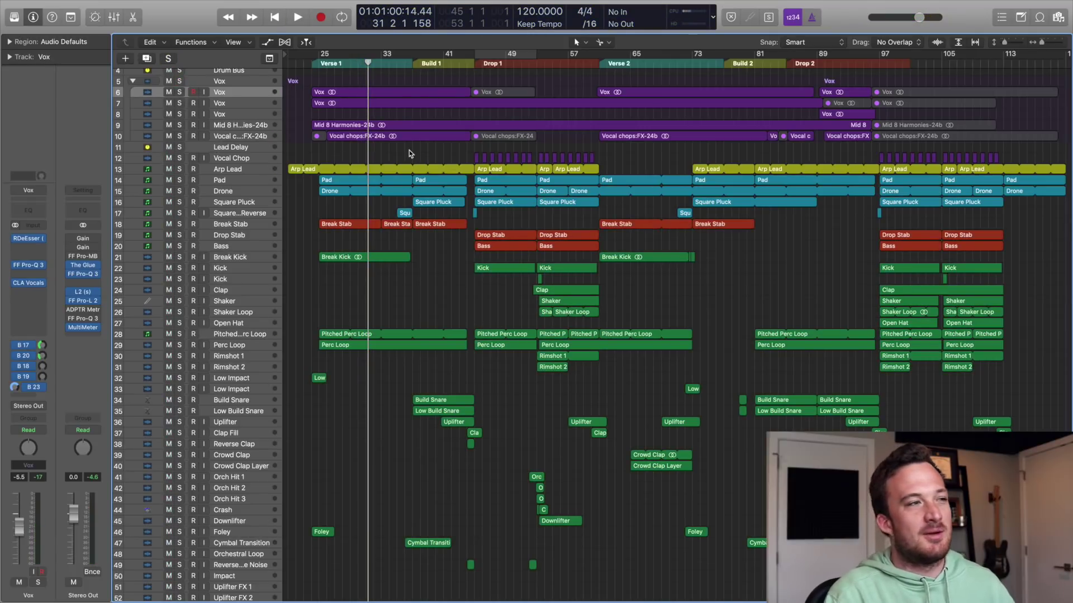
# Step: Audition the soloed Pad track over a cycle of bars 33 to 41 with its first region's notes open in the Piano Roll
pyautogui.moveTo(381, 54); pyautogui.dragTo(412, 53)
pyautogui.click(329, 182)
pyautogui.press('p')
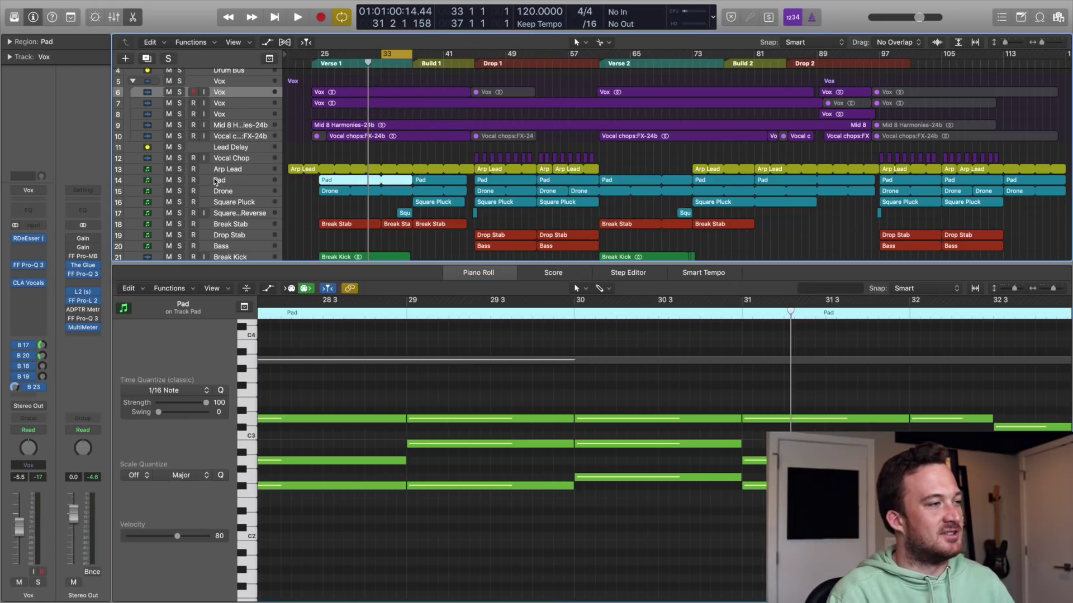
pyautogui.click(217, 180)
pyautogui.click(180, 181)
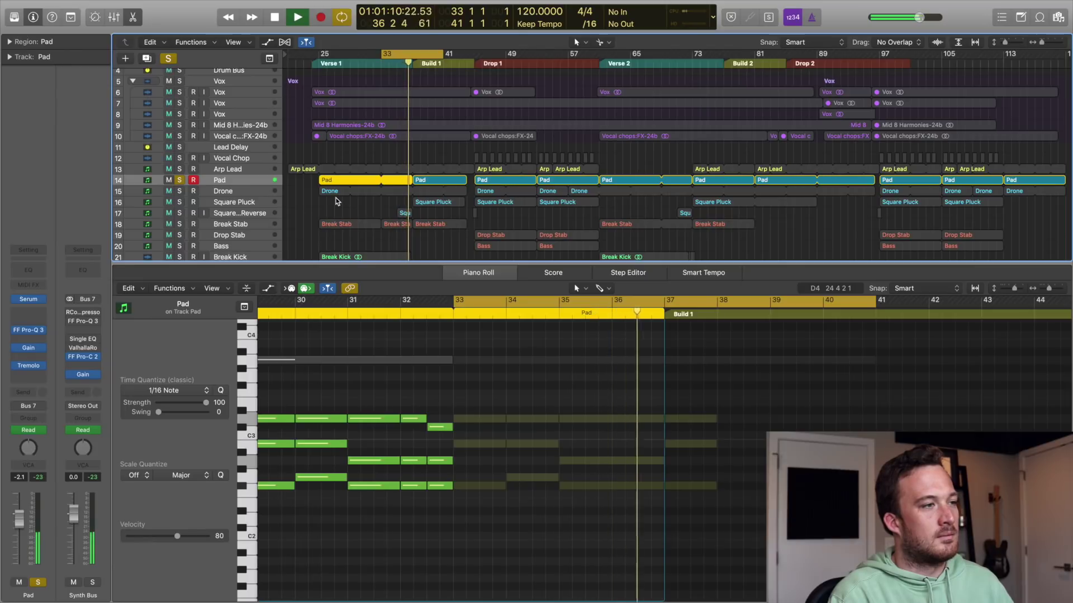
pyautogui.press('space')
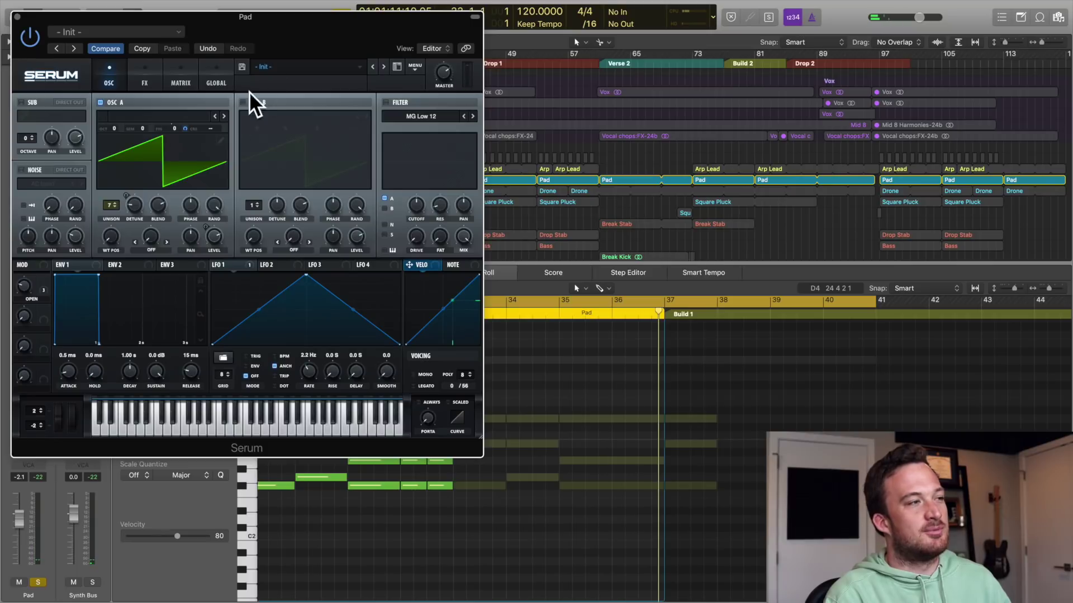
# Step: Examine the Pad's Serum patch, checking what the Open macro controls on oscillator A's detune and level
pyautogui.moveTo(326, 37); pyautogui.dragTo(658, 126)
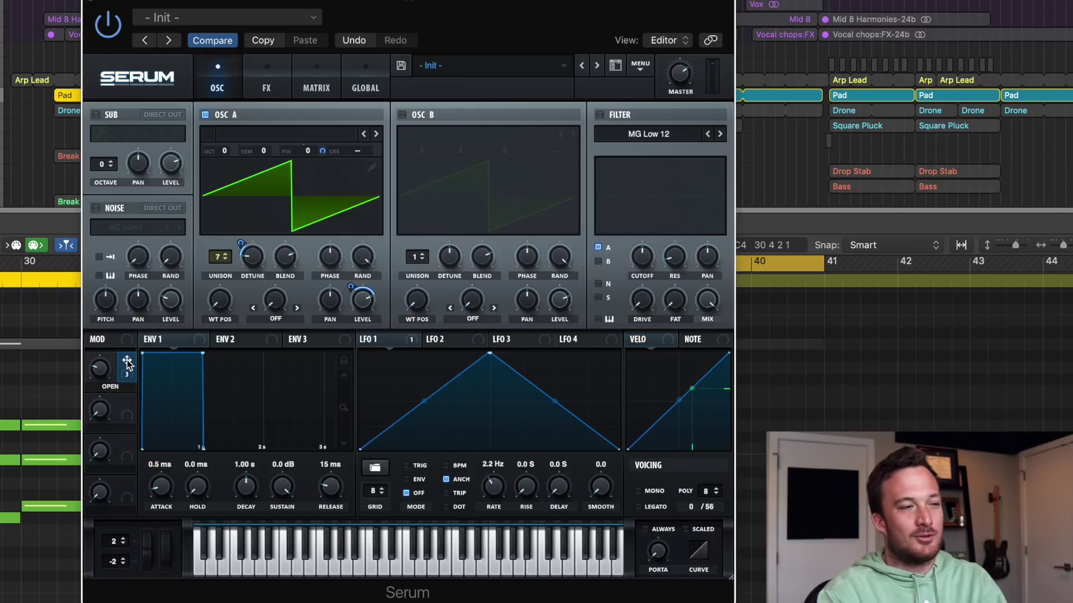
pyautogui.moveTo(128, 363); pyautogui.dragTo(89, 358)
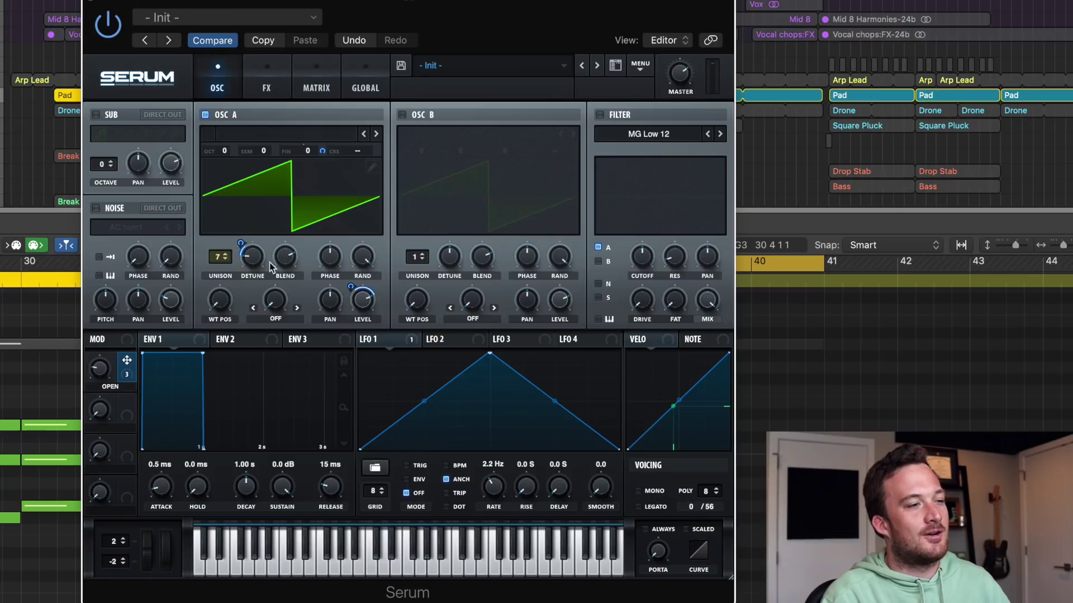
pyautogui.moveTo(356, 294); pyautogui.dragTo(357, 296)
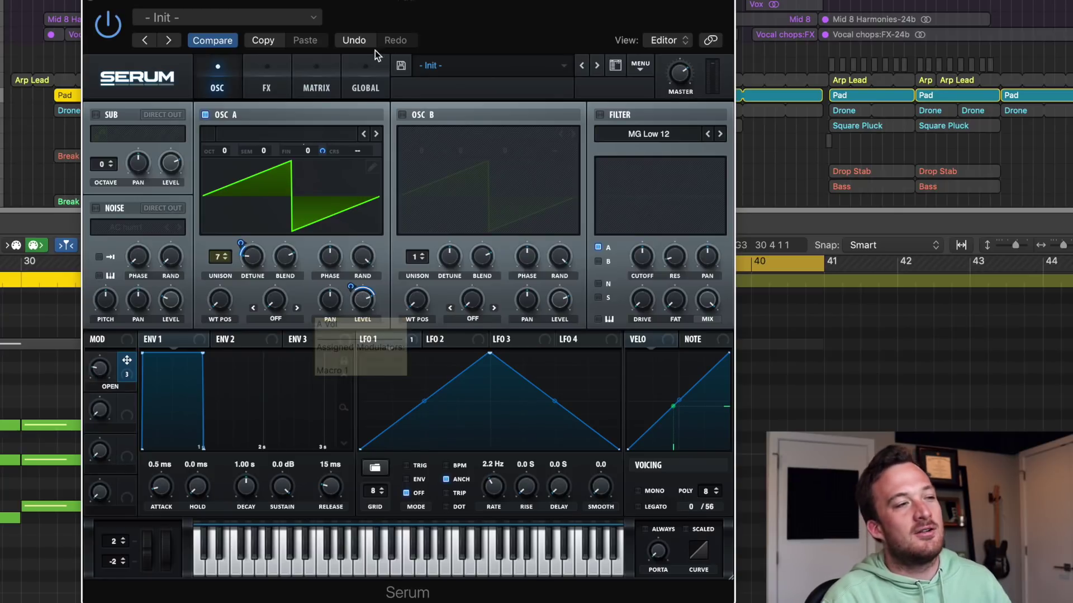
# Step: Inspect the Pad's Serum effects with the macro-driven filter cutoff, and check the Tremolo plug-in following the synth
pyautogui.click(271, 66)
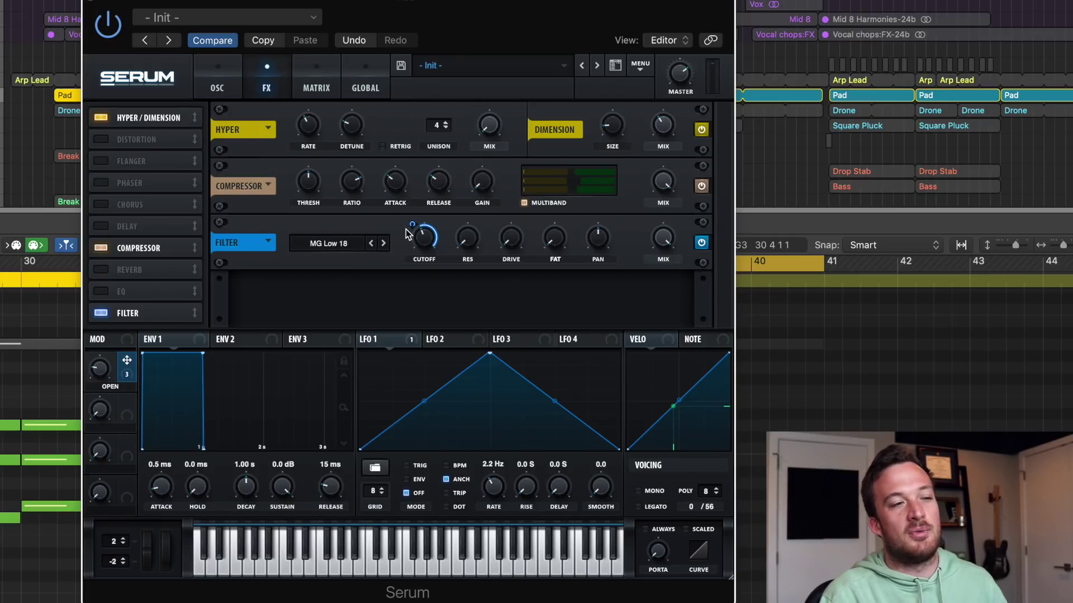
pyautogui.moveTo(100, 370); pyautogui.dragTo(88, 343)
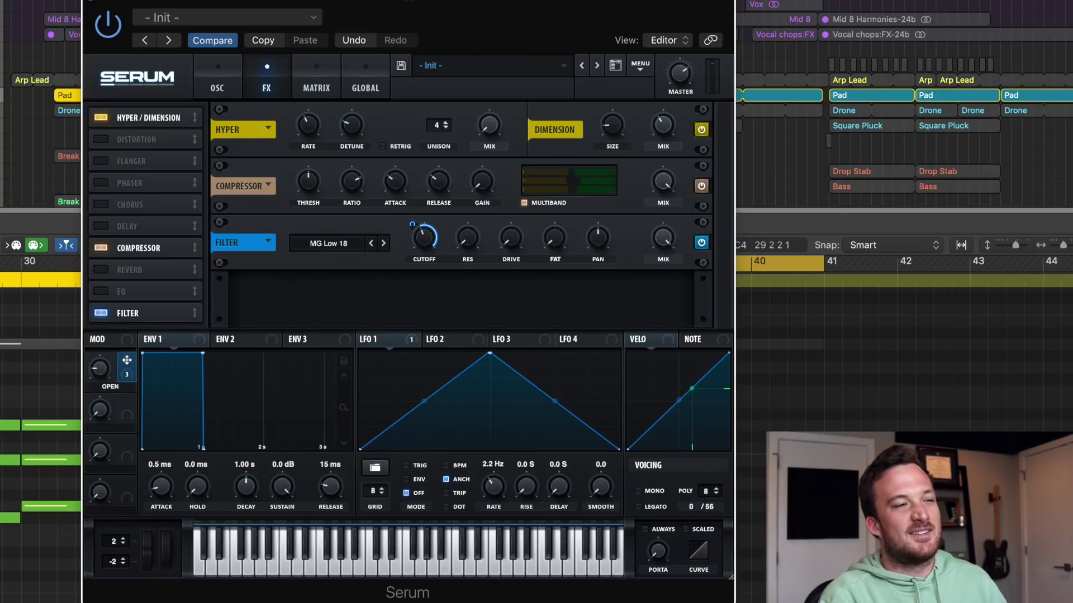
pyautogui.click(1, 111)
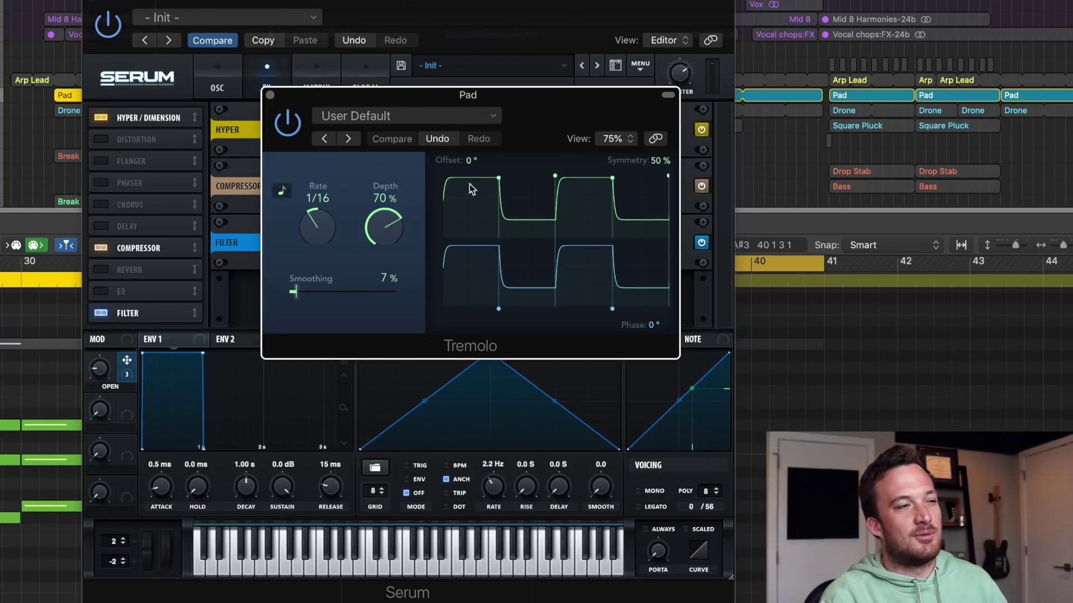
pyautogui.click(286, 124)
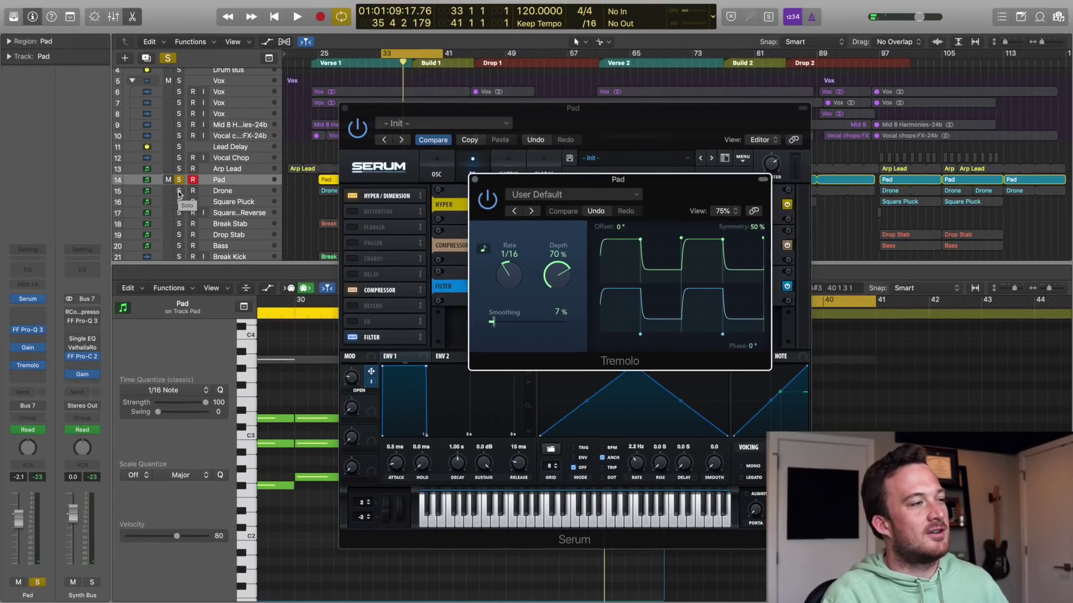
# Step: Solo the Drone track alongside the Pad and view the start of its region's notes during playback
pyautogui.click(179, 190)
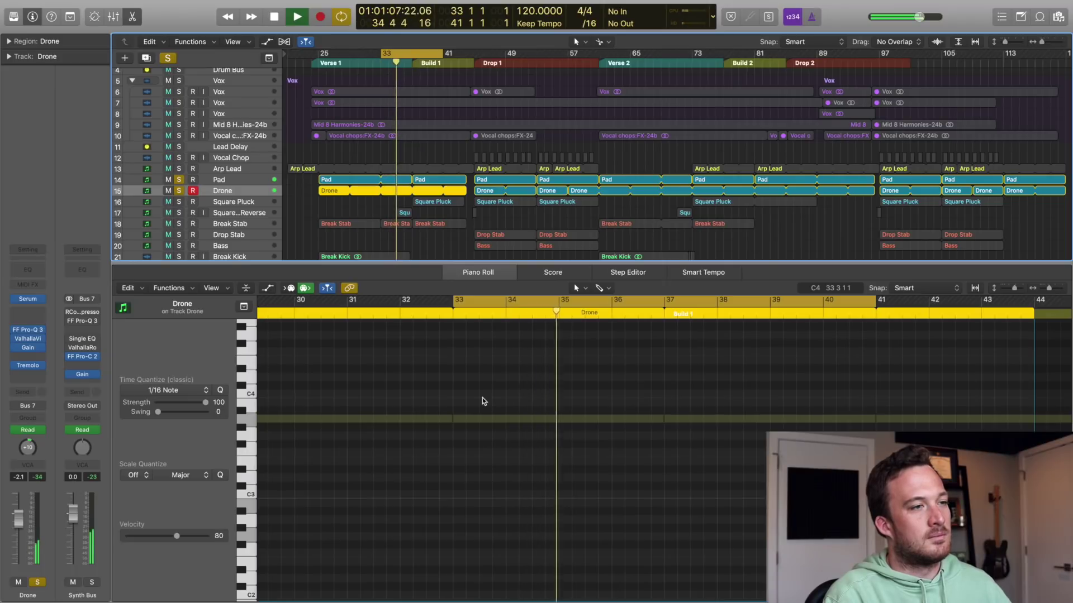
pyautogui.press('super+Left')
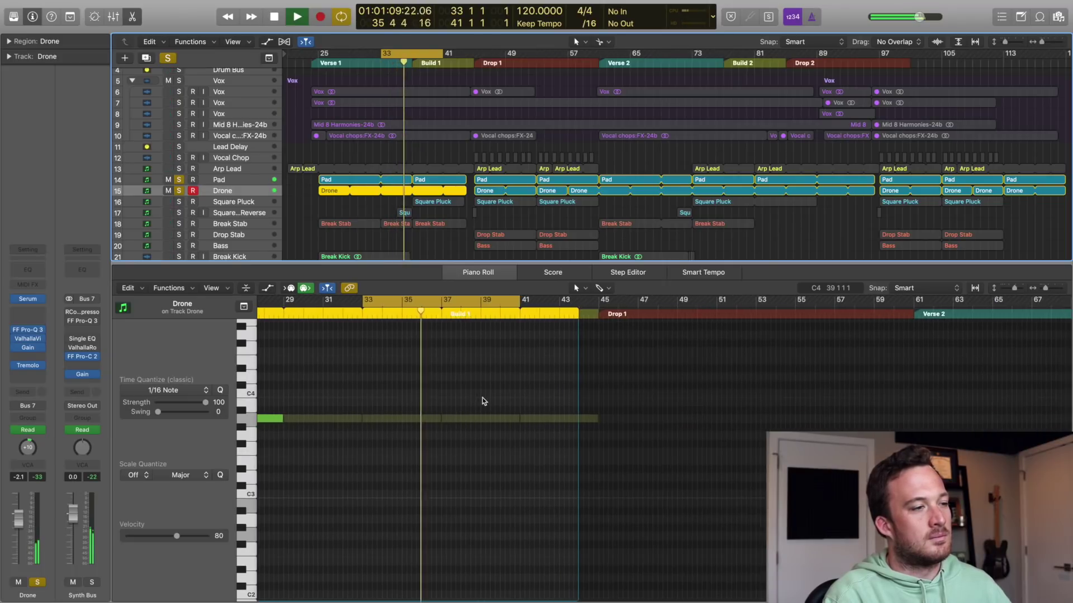
pyautogui.hscroll(-5, 482, 401)
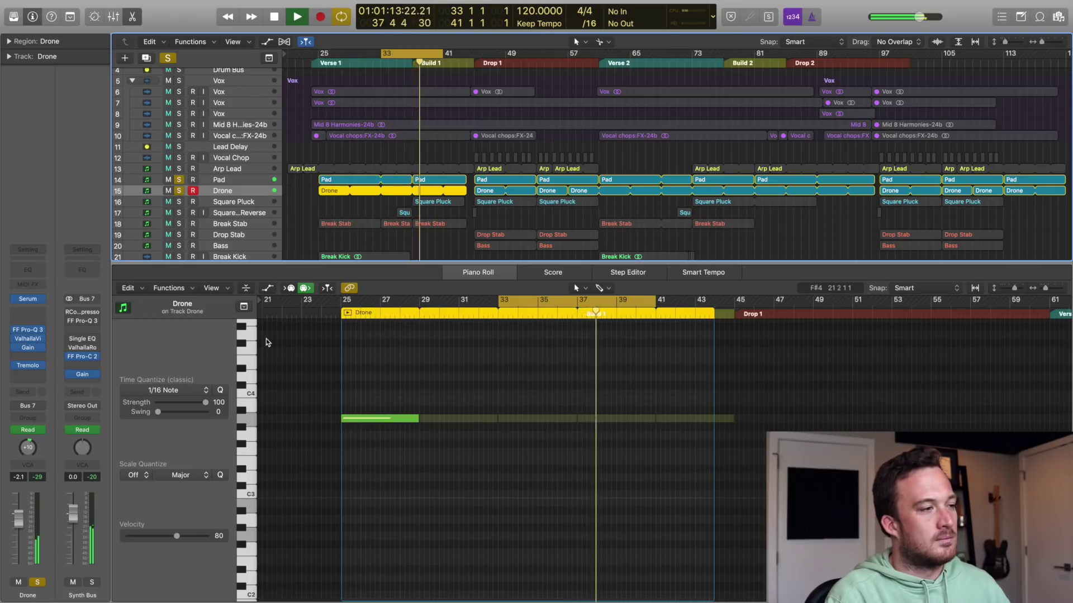
# Step: Display the Drone region's Pitch Bend data in the Piano Roll, examine it around bar 28, and open the track's Serum
pyautogui.click(268, 288)
pyautogui.click(185, 541)
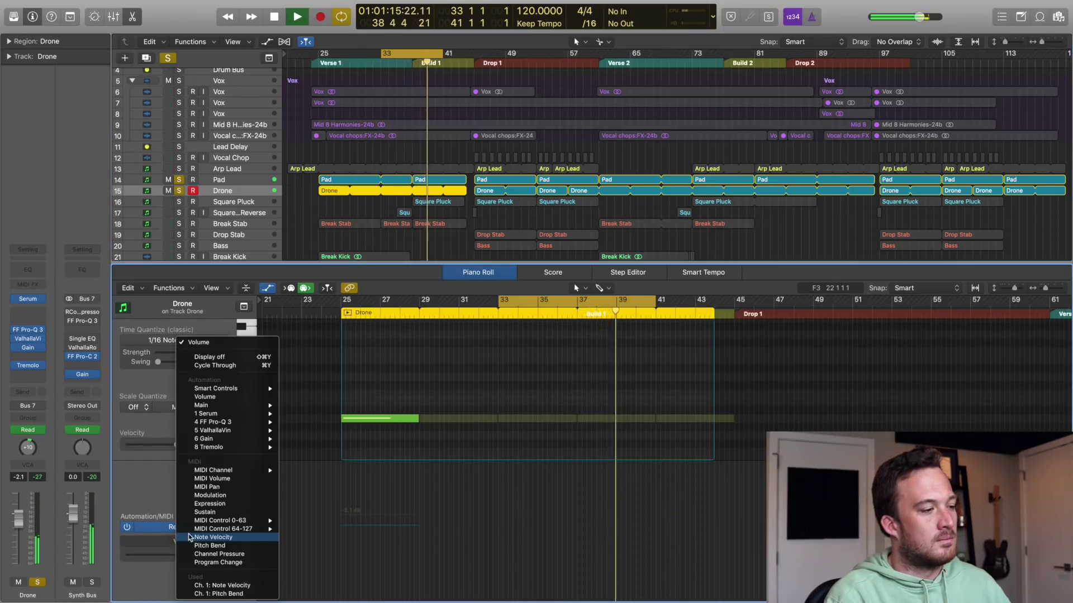
pyautogui.click(206, 544)
pyautogui.scroll(-1, 359, 401)
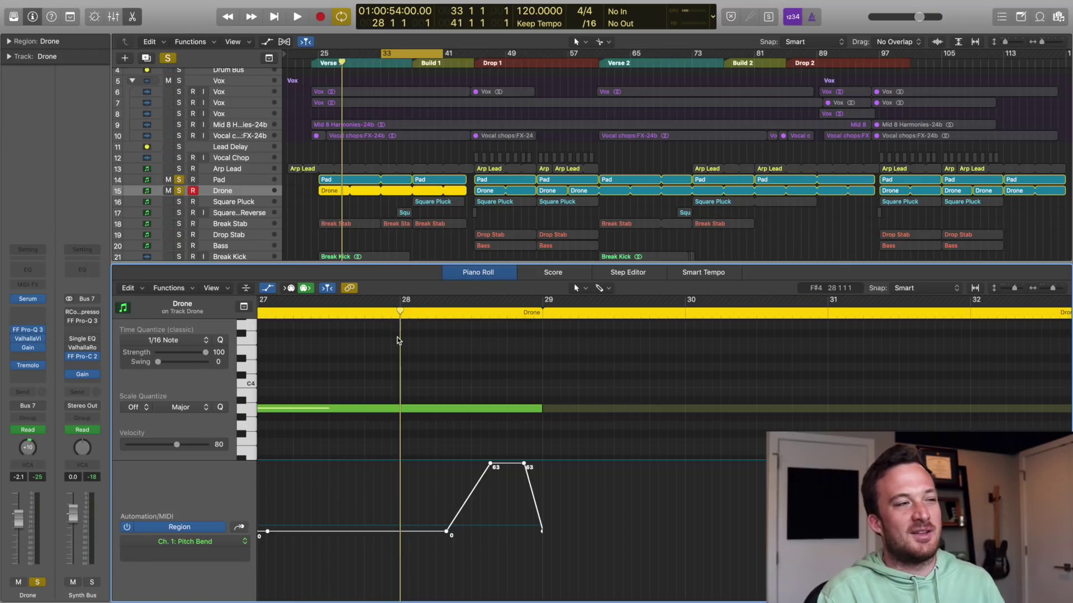
pyautogui.click(26, 300)
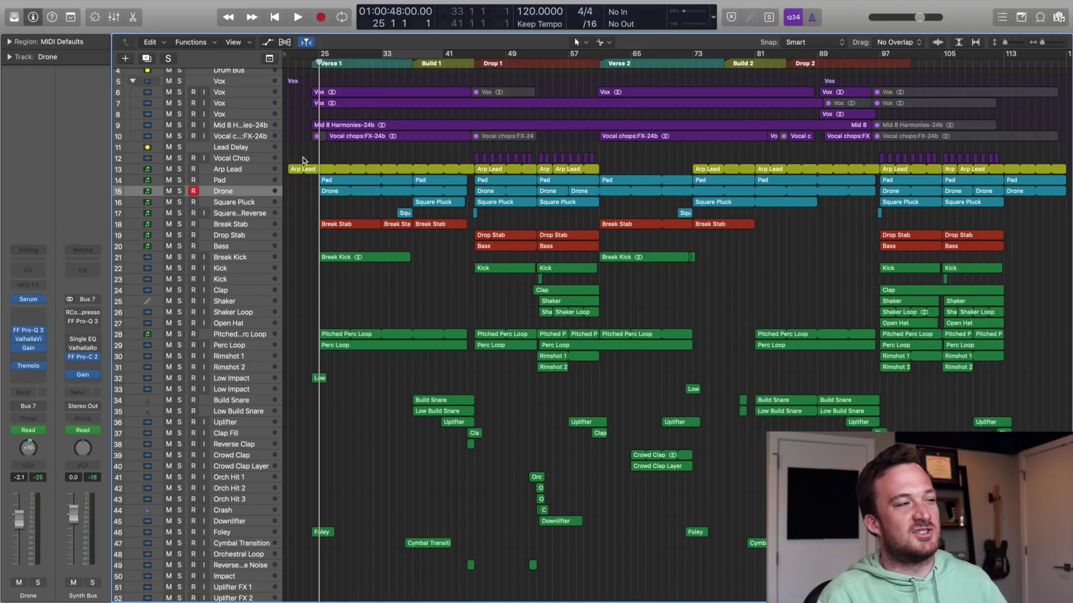
# Step: Play the arrangement from Verse 1 and solo the Arp Lead track to hear it alone
pyautogui.press('space')
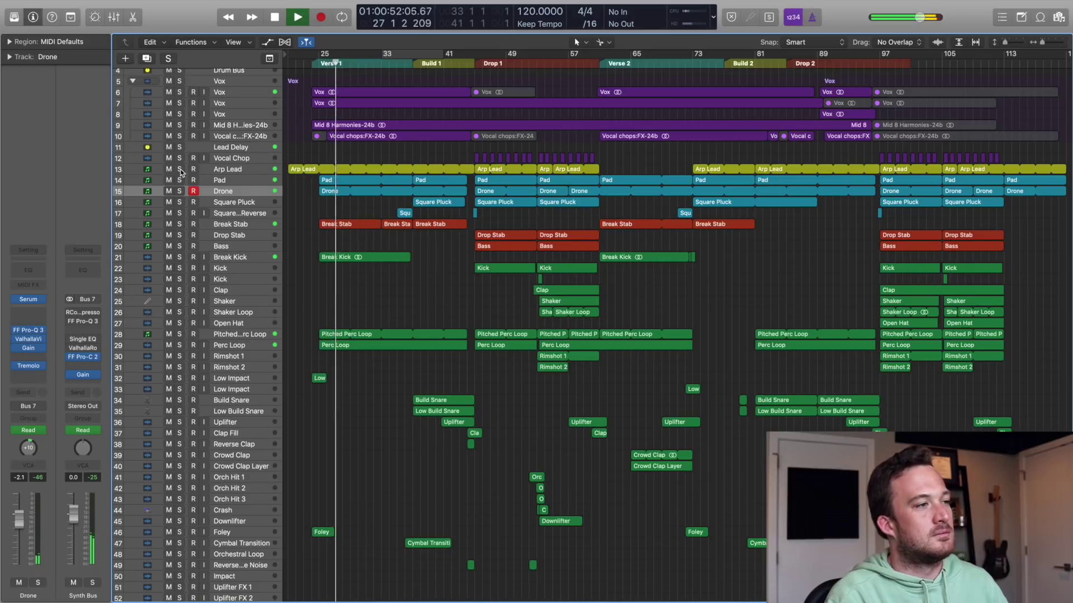
pyautogui.click(179, 169)
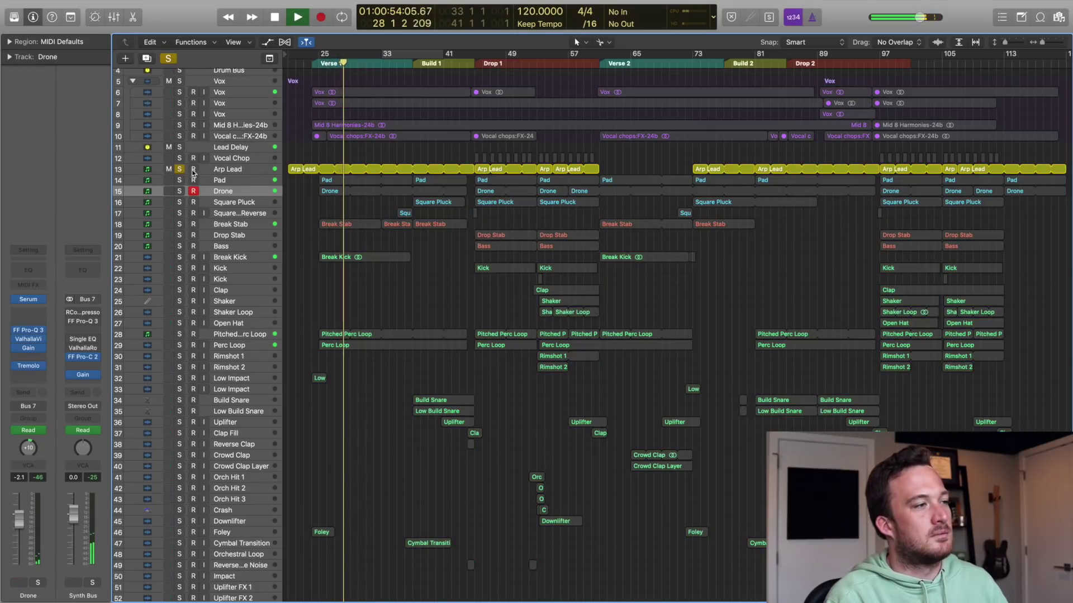
pyautogui.click(329, 162)
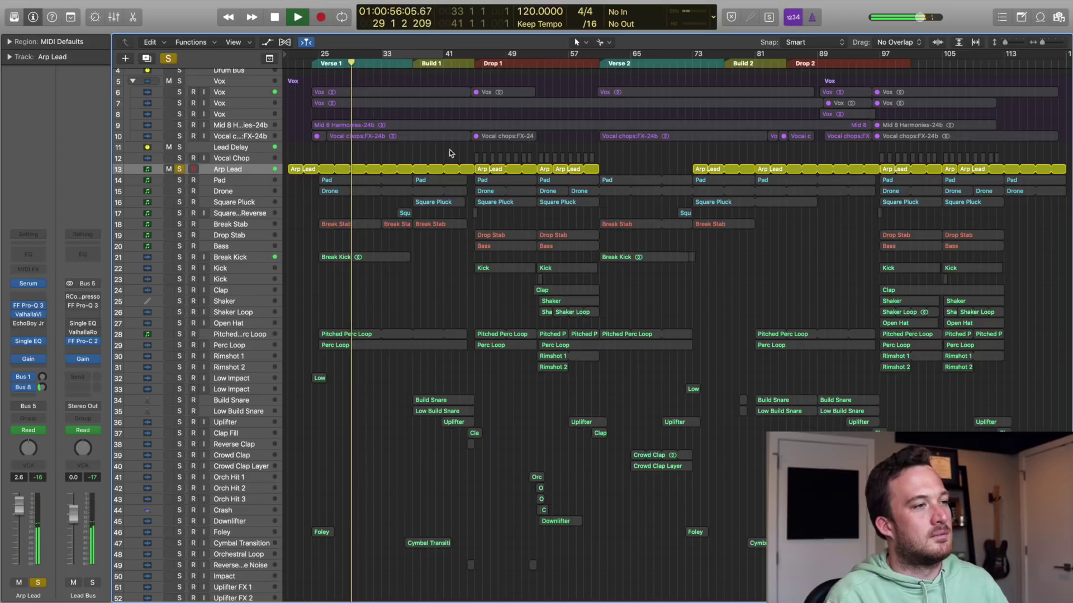
pyautogui.press('space')
# Step: Examine the Arp Lead's Serum patch, including the Envelope 1 modulation and the multiband compressor and low-pass filter effects
pyautogui.click(29, 284)
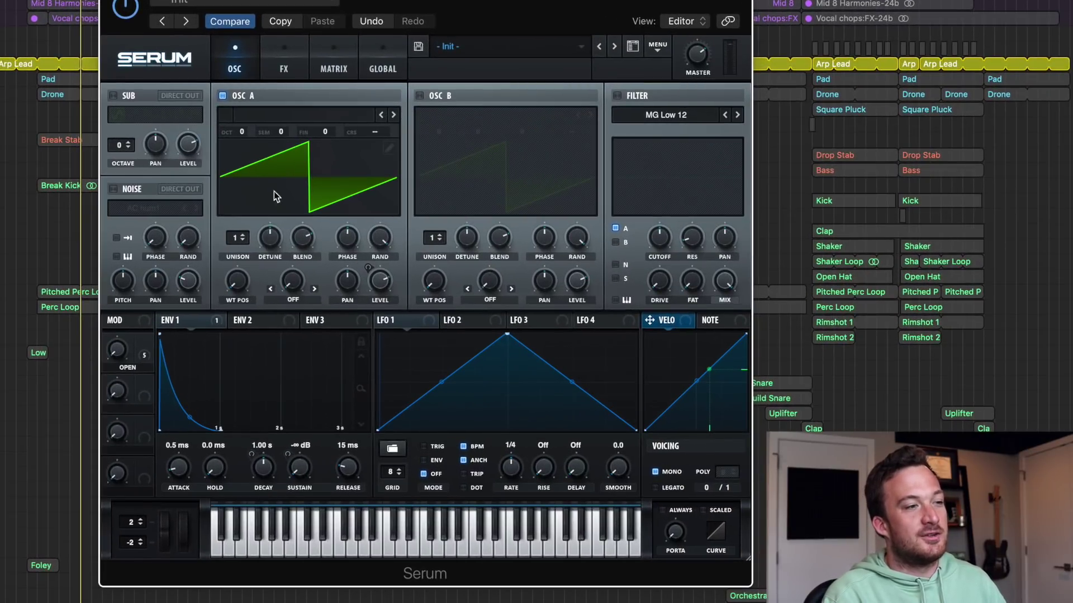
pyautogui.click(189, 321)
pyautogui.click(282, 59)
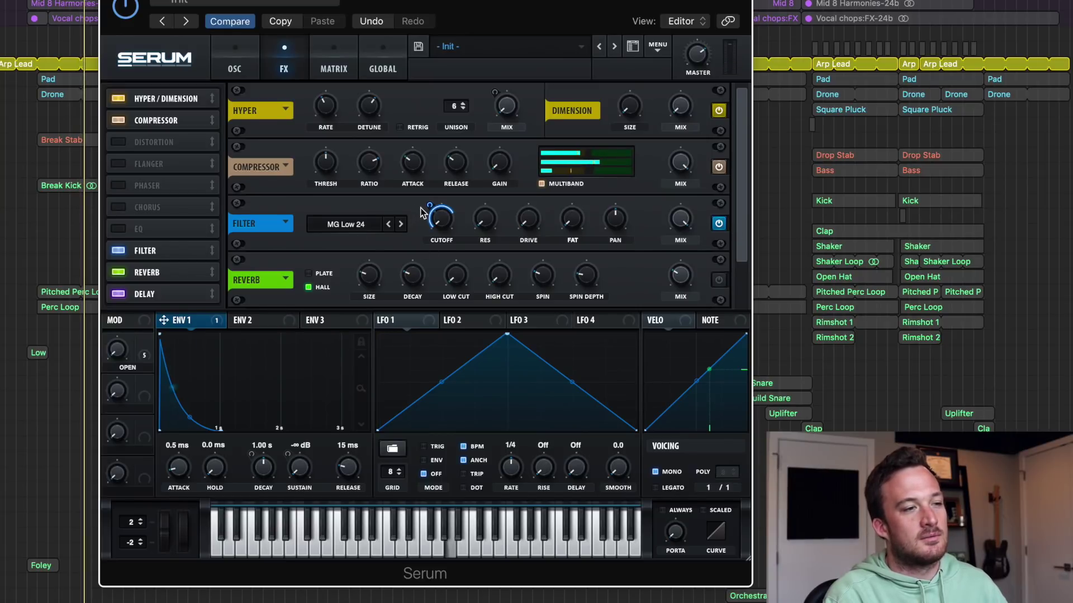
pyautogui.moveTo(429, 206); pyautogui.dragTo(427, 184)
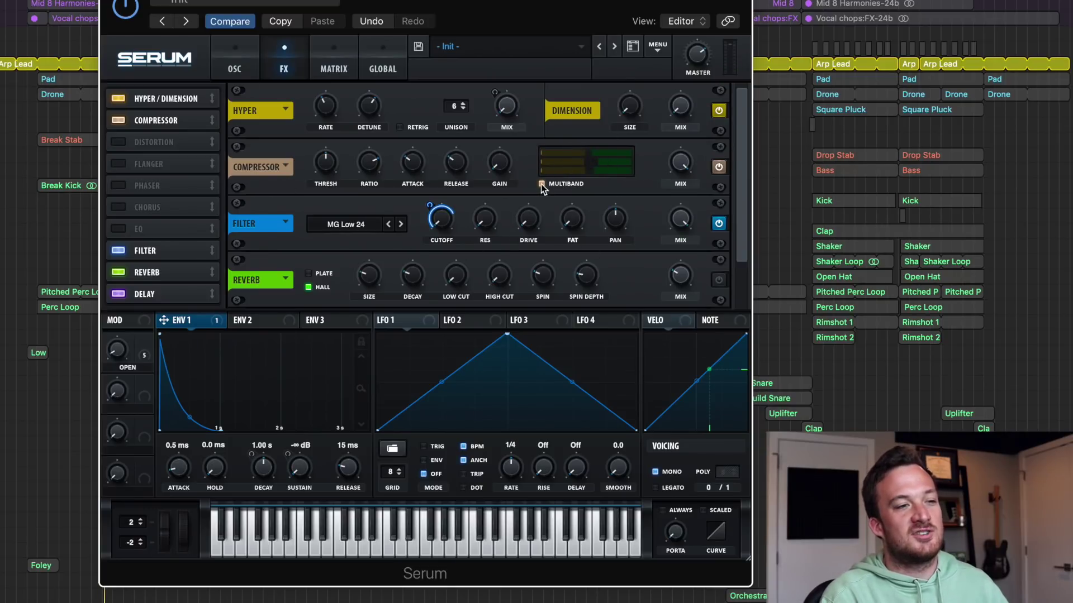
pyautogui.moveTo(740, 196); pyautogui.dragTo(735, 173)
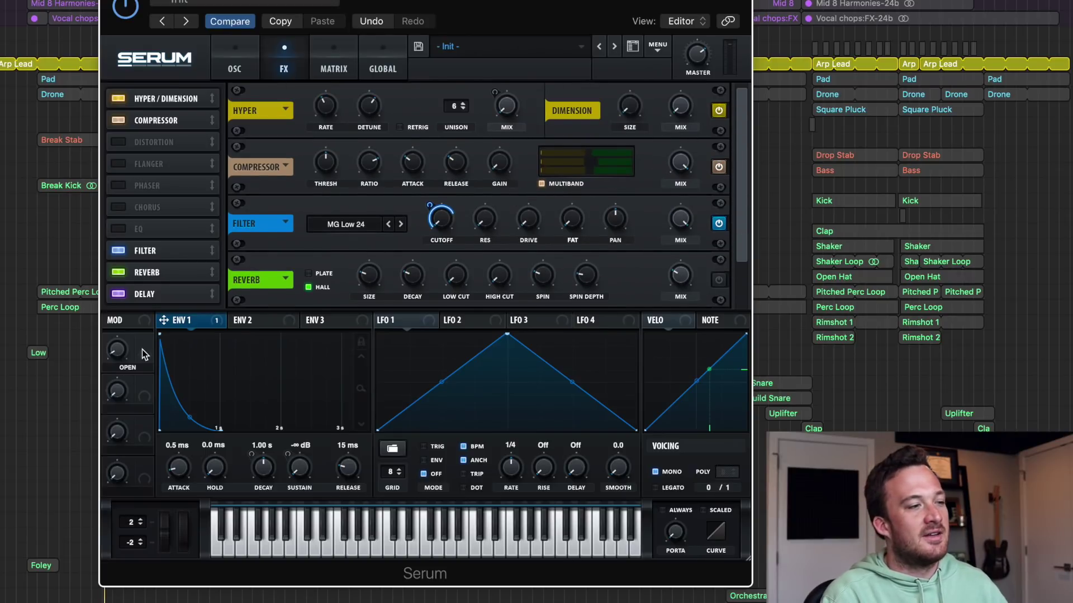
# Step: Audition the Arp Lead's Open macro, checking its assignments to Hyper mix, filter cutoff and Envelope 1 decay and sustain
pyautogui.moveTo(142, 350); pyautogui.dragTo(143, 360)
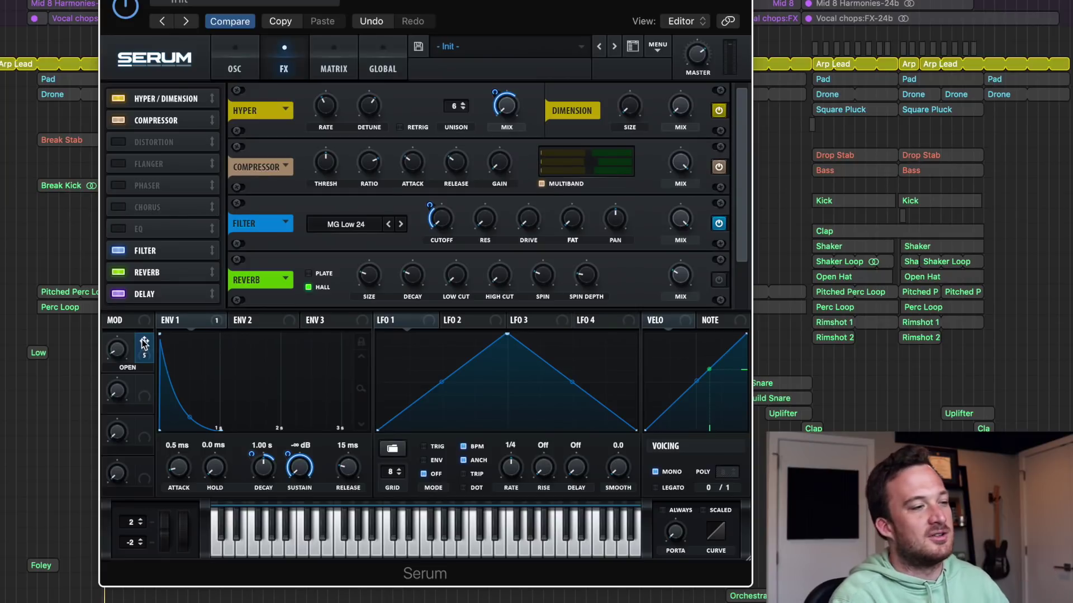
pyautogui.moveTo(119, 352)
pyautogui.mouseDown()
pyautogui.moveTo(94, 226)
pyautogui.moveTo(109, 327)
pyautogui.moveTo(107, 317)
pyautogui.moveTo(134, 344)
pyautogui.mouseUp()
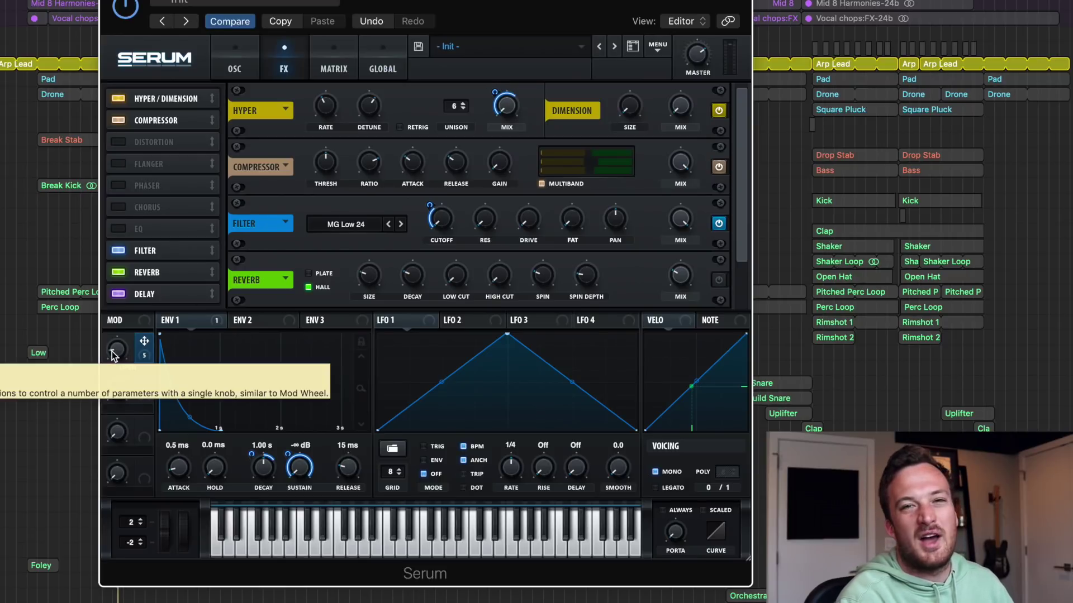
pyautogui.moveTo(111, 351)
pyautogui.mouseDown()
pyautogui.moveTo(119, 290)
pyautogui.moveTo(115, 352)
pyautogui.mouseUp()
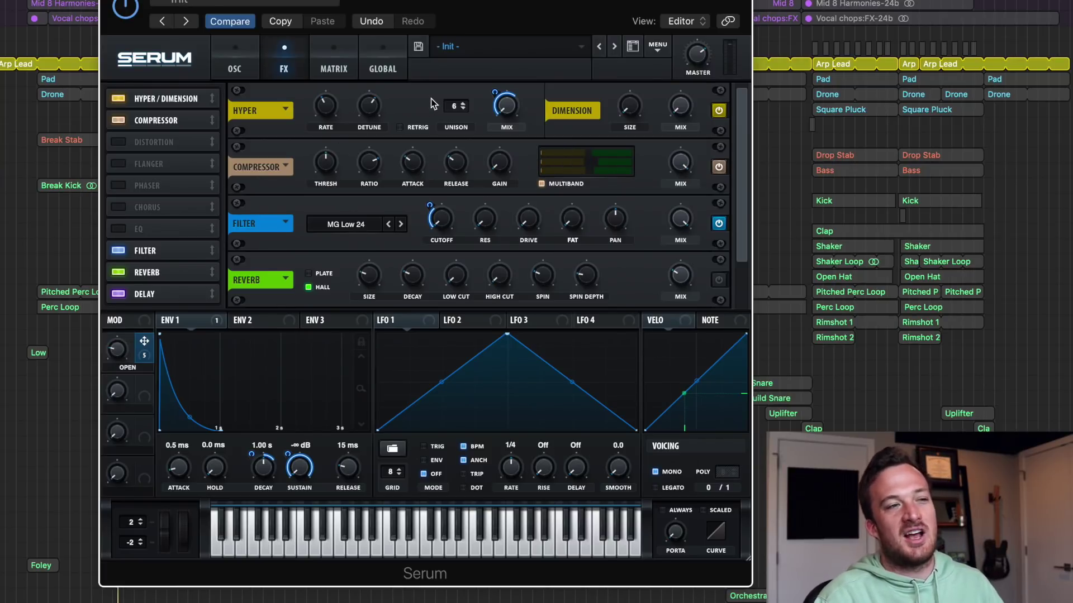
pyautogui.click(235, 67)
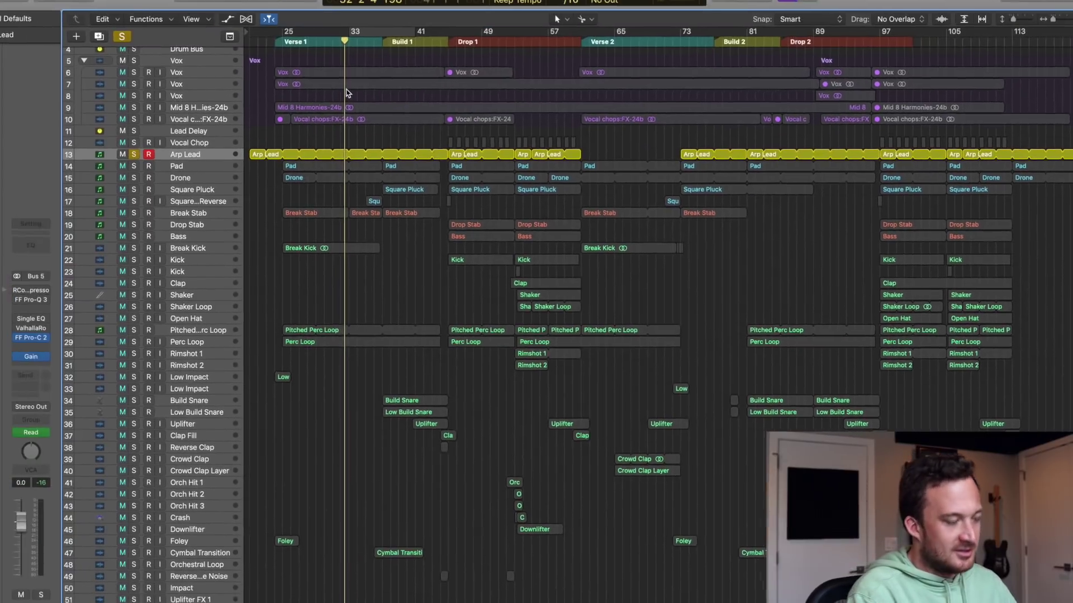
# Step: Show track automation and play the Arp Lead's Macro 1 automation curve through Build 1, starting at bar 37
pyautogui.press('a')
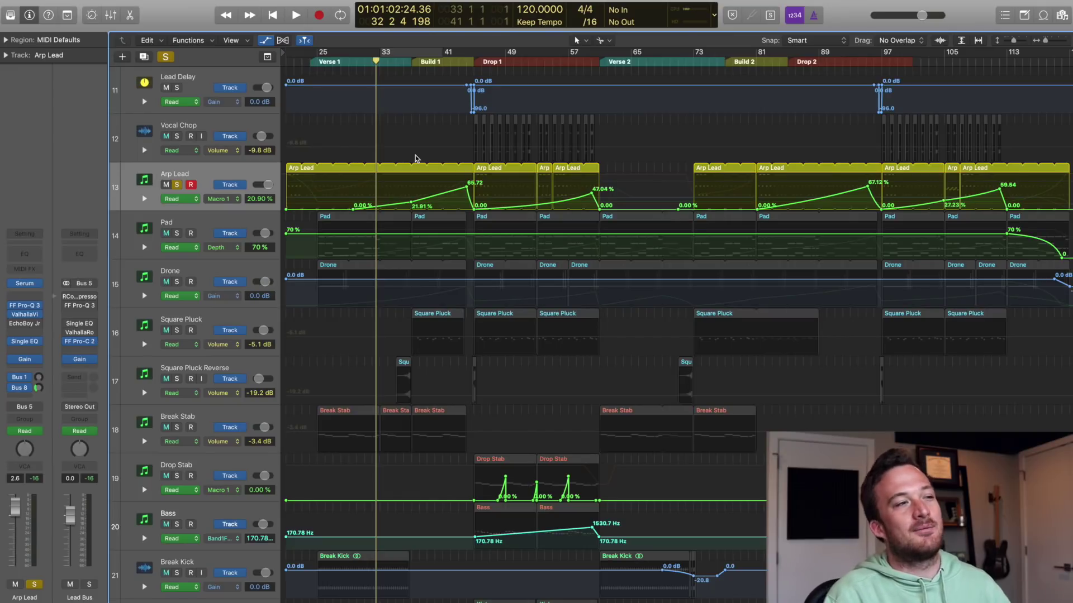
pyautogui.click(411, 140)
pyautogui.scroll(10, 420, 189)
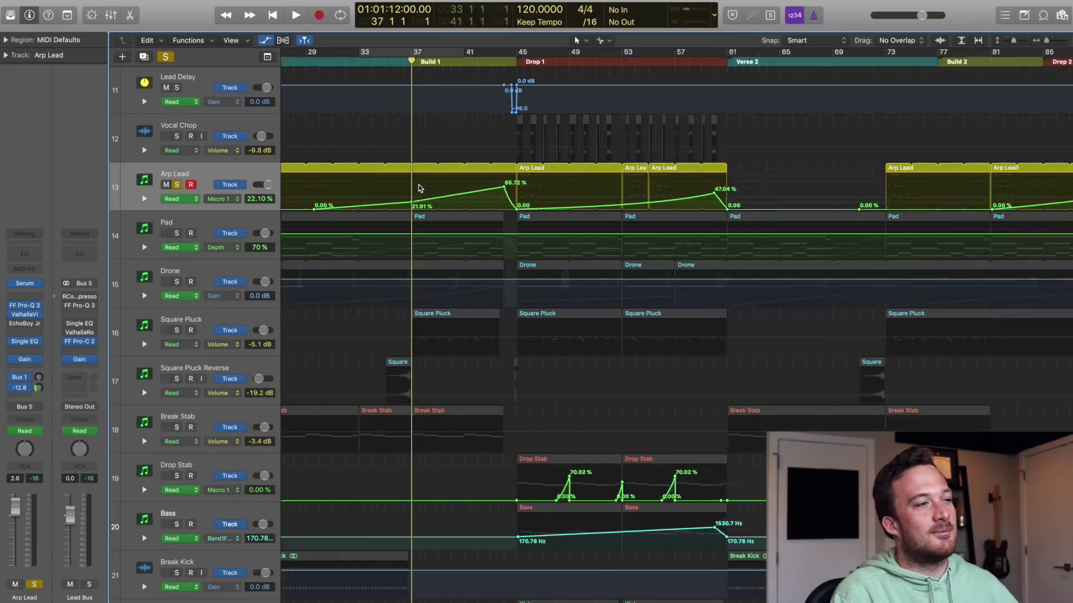
pyautogui.click(395, 61)
pyautogui.press('space')
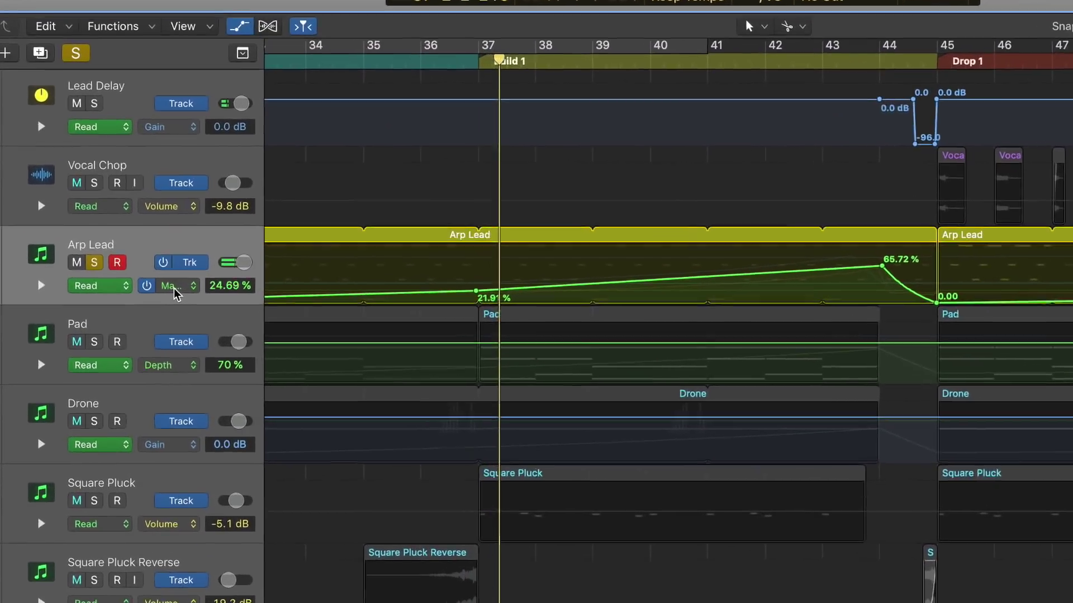
# Step: Review the Arp Lead's automation curves through Build 1: Lead Delay send, EchoBoy Jr. mix, Gain, Single EQ frequency and Serum Macro 1
pyautogui.click(177, 286)
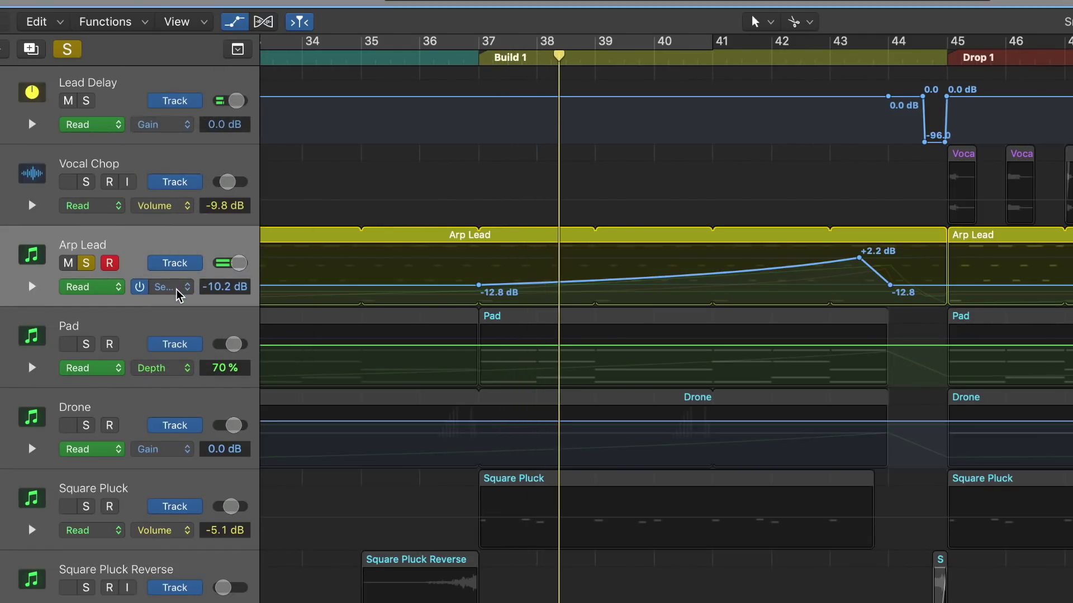
pyautogui.click(183, 288)
pyautogui.click(190, 347)
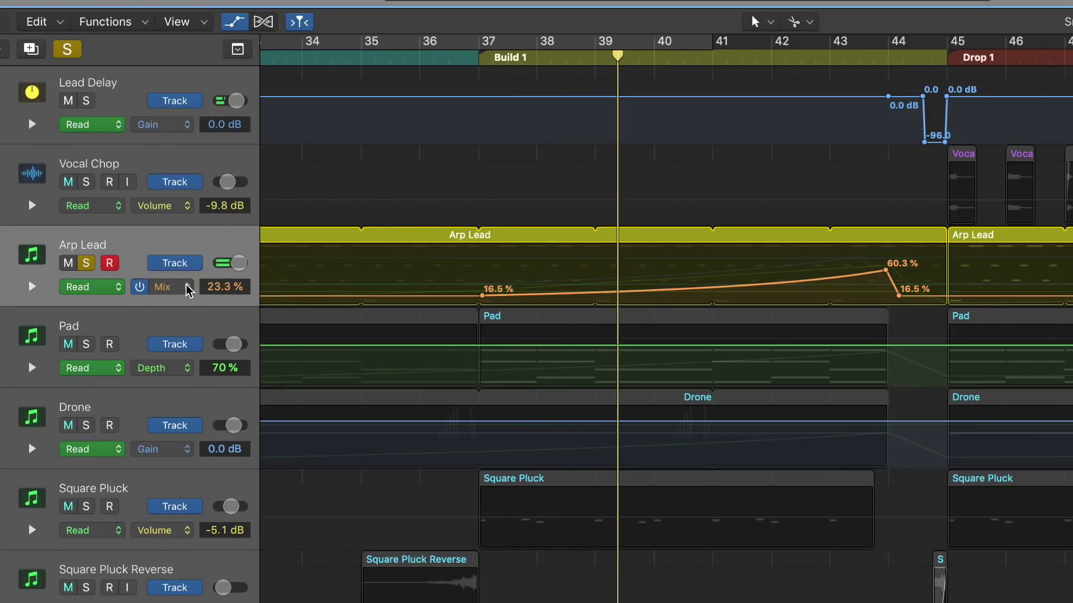
pyautogui.click(187, 287)
pyautogui.click(196, 305)
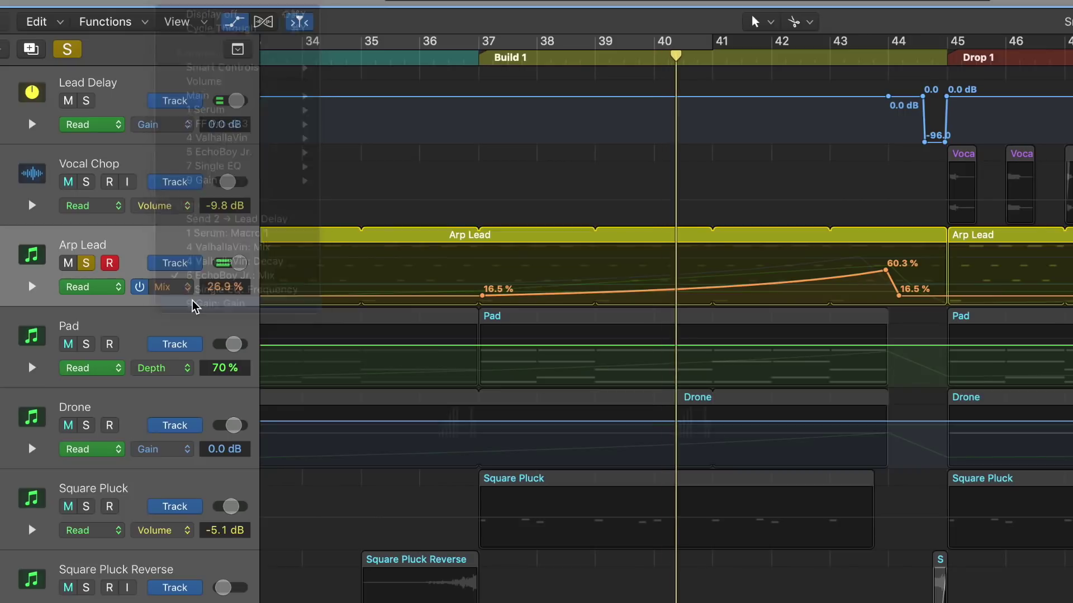
pyautogui.click(179, 288)
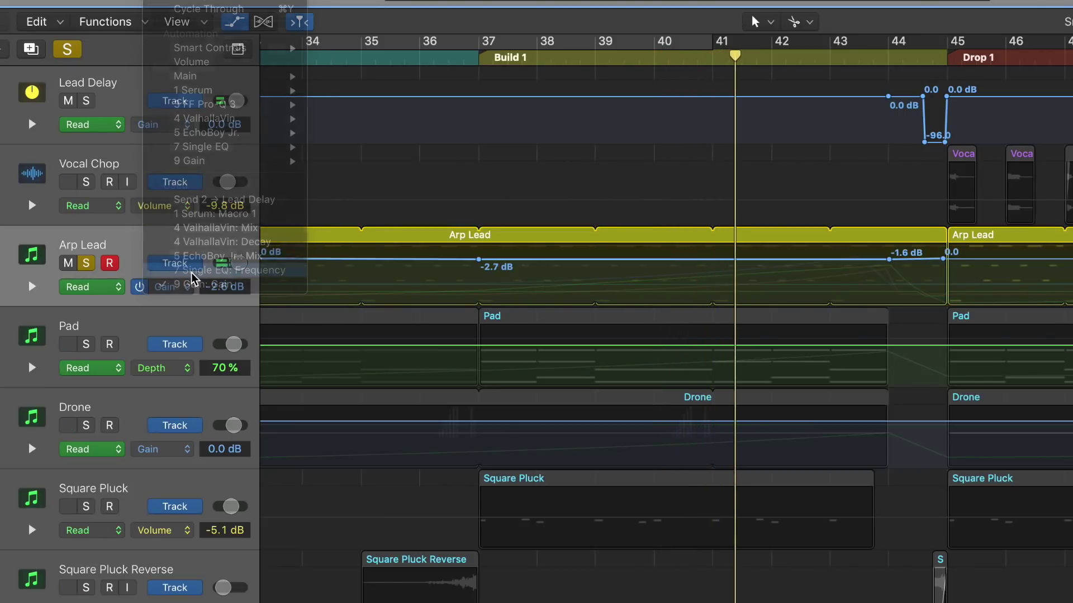
pyautogui.click(192, 272)
pyautogui.click(187, 286)
pyautogui.click(195, 219)
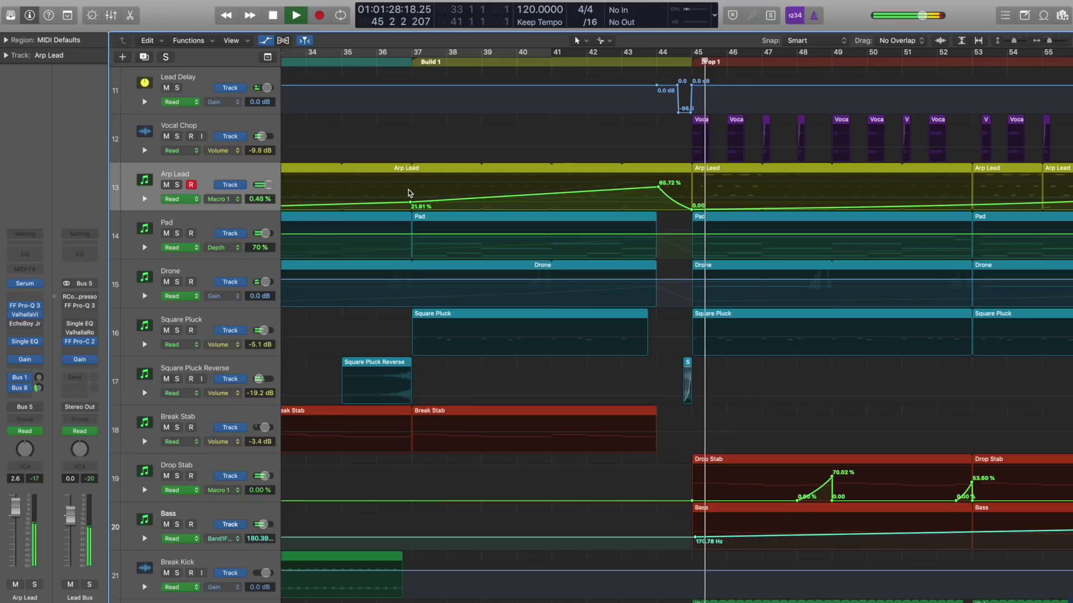
# Step: Play the full mix into Drop 1 while comparing the Arp Lead's Macro 1 automation across the whole arrangement
pyautogui.press('super+Left')
pyautogui.press('super+Left')
pyautogui.press('super+Left')
pyautogui.press('super+Left')
pyautogui.press('super+Left')
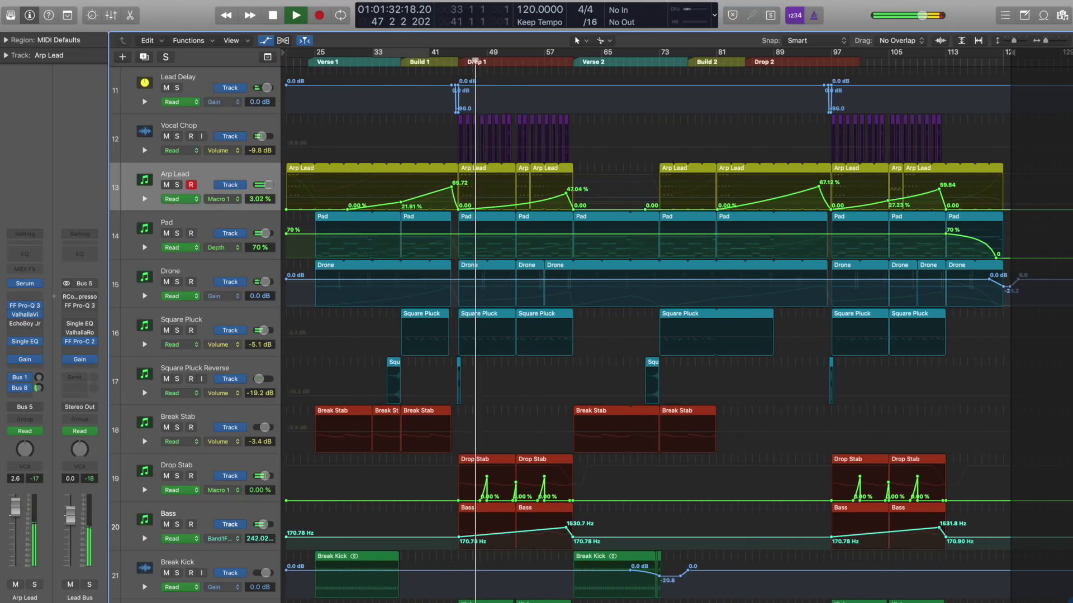
pyautogui.scroll(-1, 403, 78)
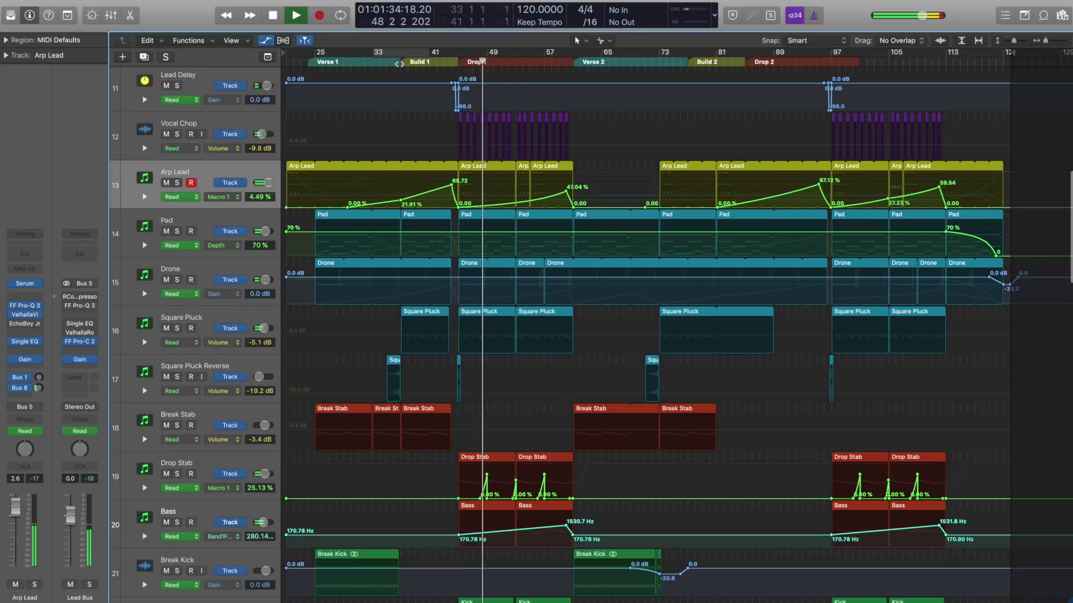
pyautogui.press('space')
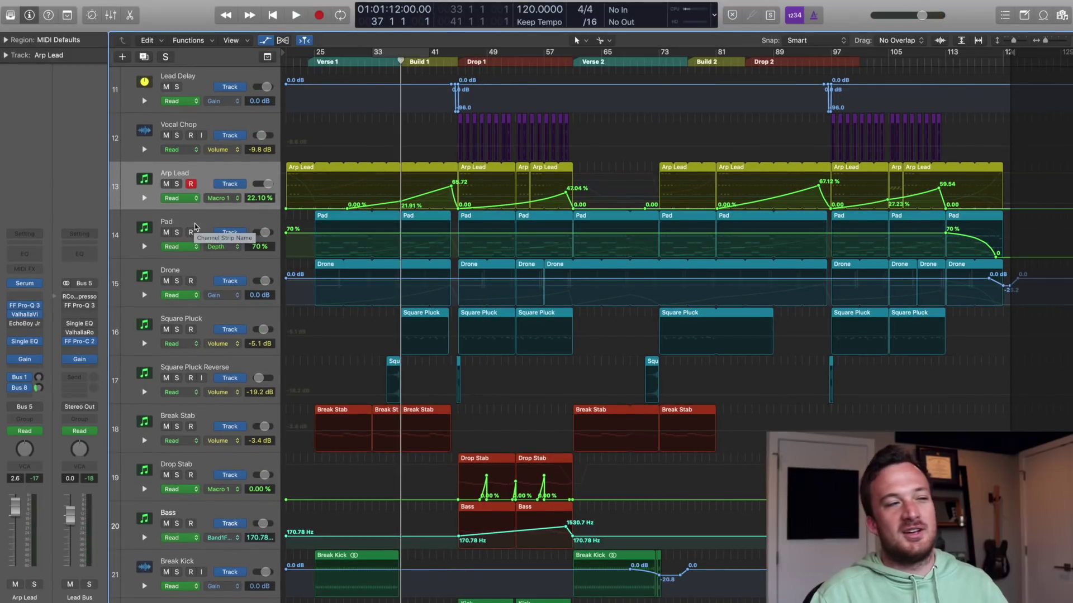
# Step: Display the Pad's Serum Macro 1 automation and play the transition from the end of Build 1 into Drop 1
pyautogui.click(237, 255)
pyautogui.click(219, 247)
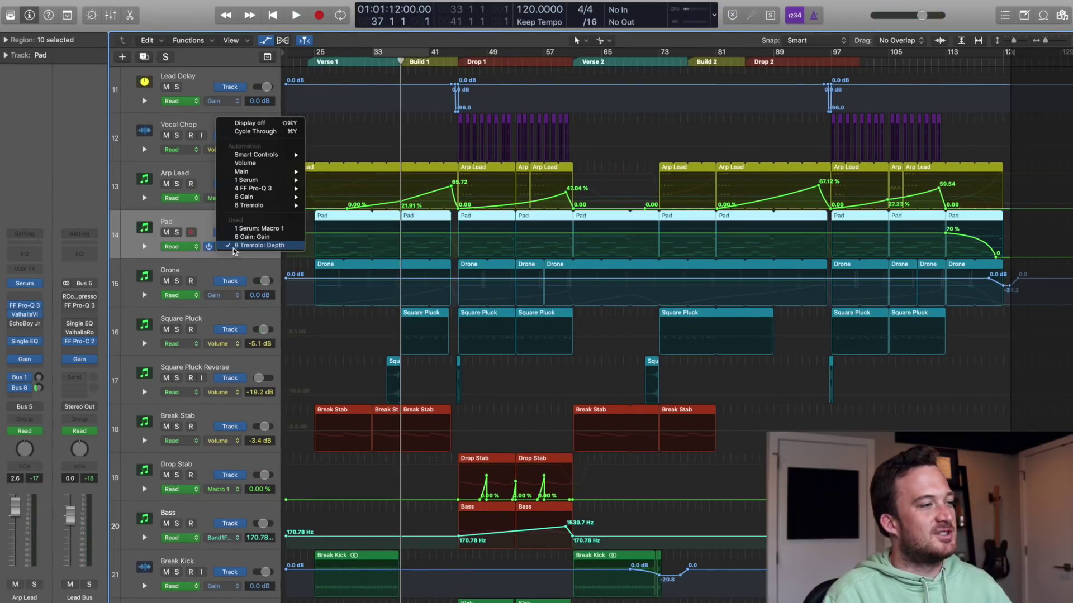
pyautogui.click(243, 233)
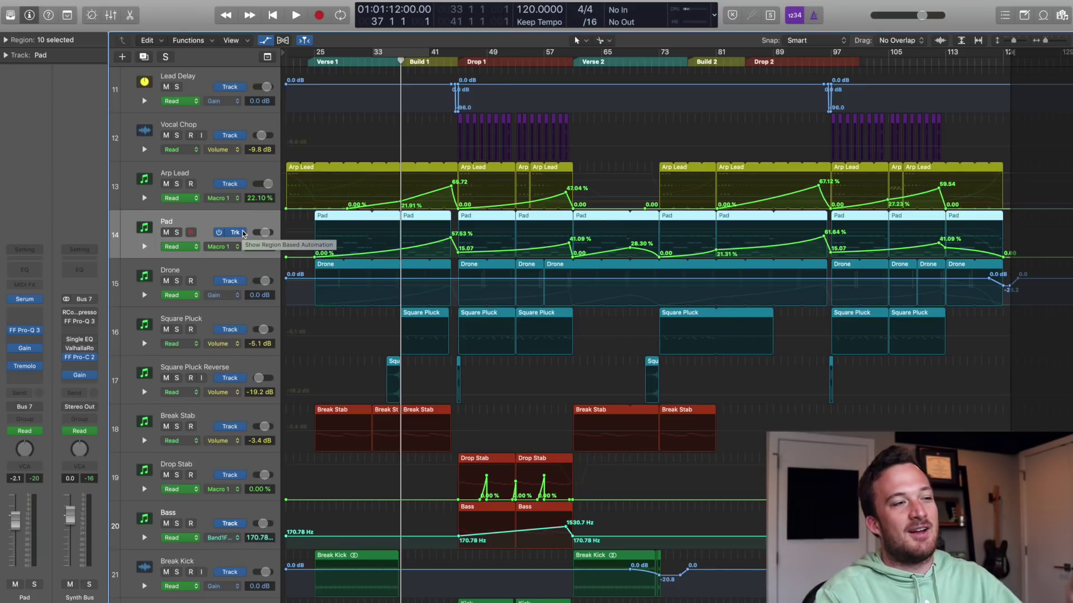
pyautogui.click(446, 62)
pyautogui.click(451, 62)
pyautogui.press('space')
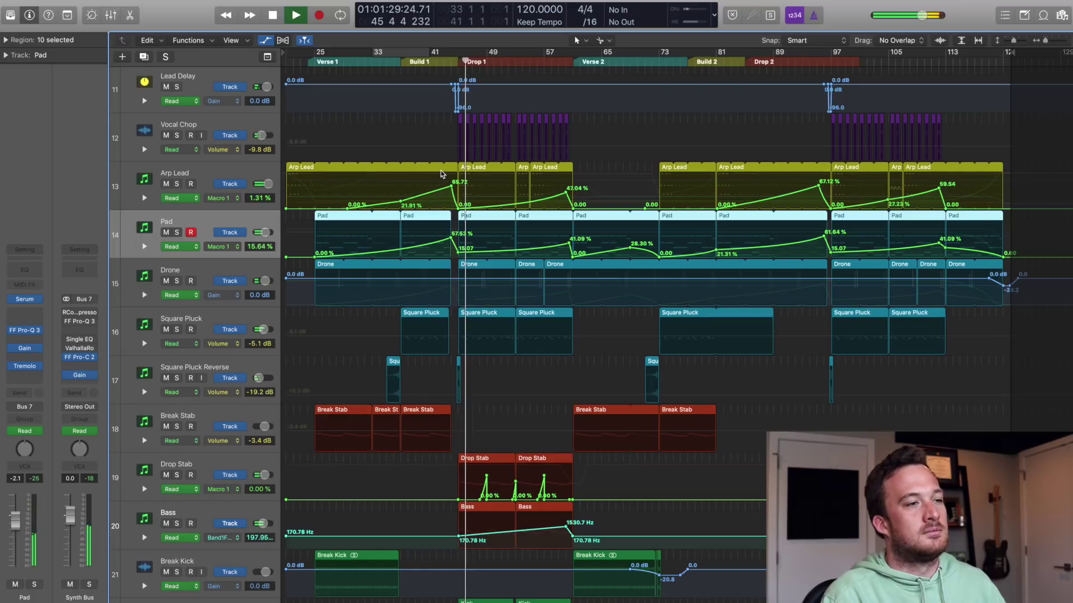
pyautogui.press('space')
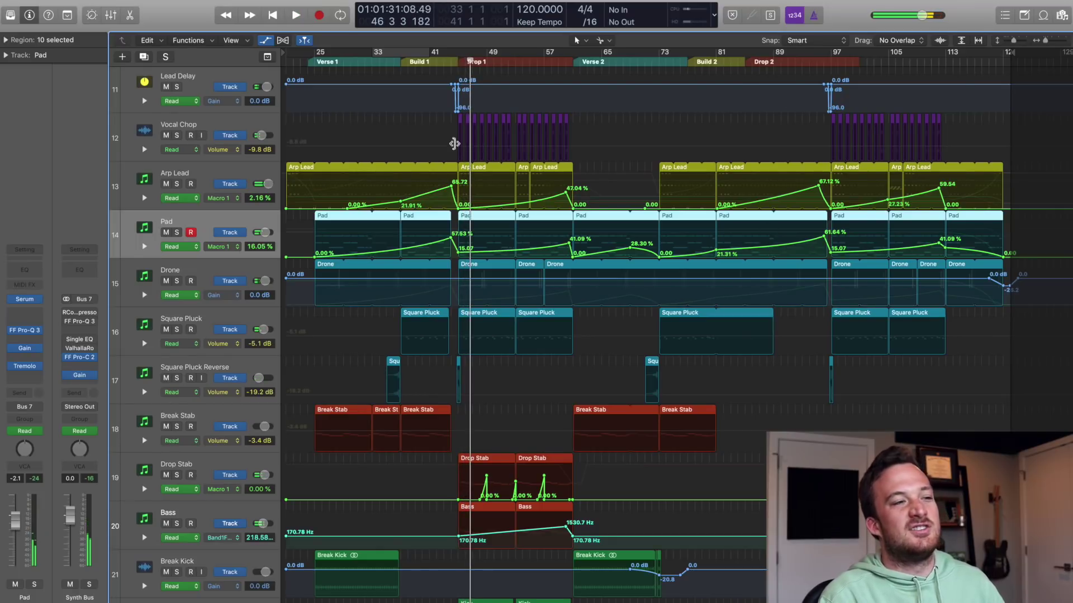
# Step: Play the last bars of Drop 1 to hear the Arp Lead and Pad Macro 1 automation leading into Verse 2
pyautogui.scroll(6, 533, 222)
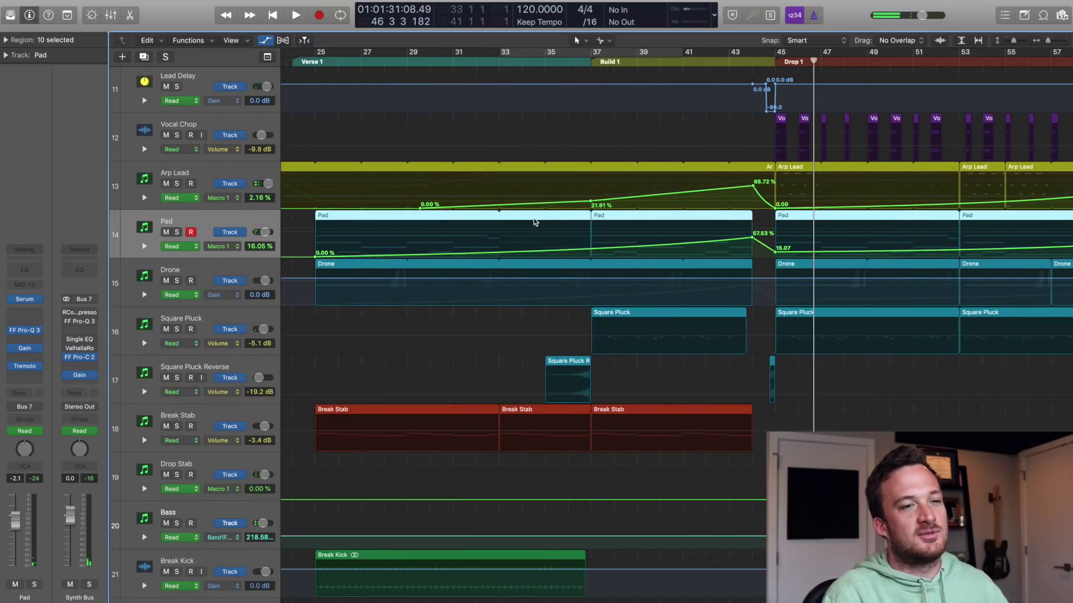
pyautogui.click(785, 59)
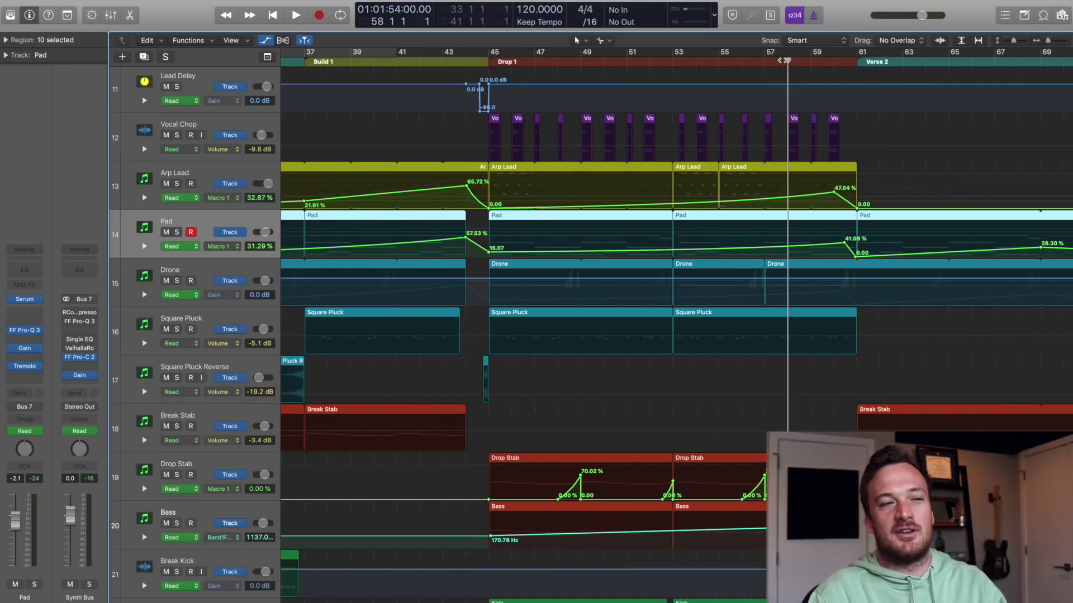
pyautogui.press('space')
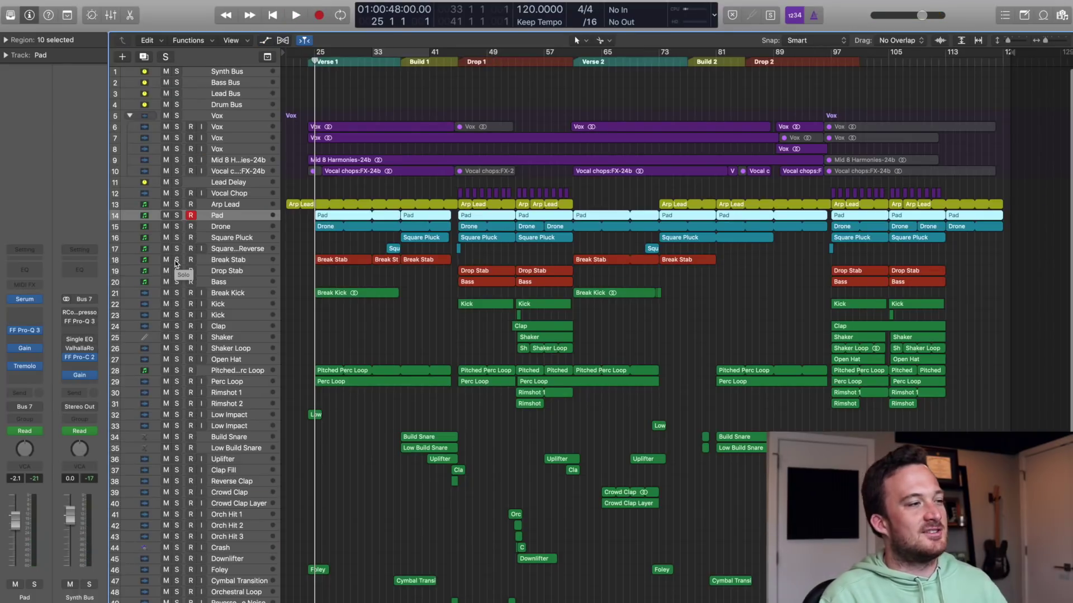
# Step: Solo the Break Stab track and play it from the start of Verse 1 at bar 25
pyautogui.click(176, 261)
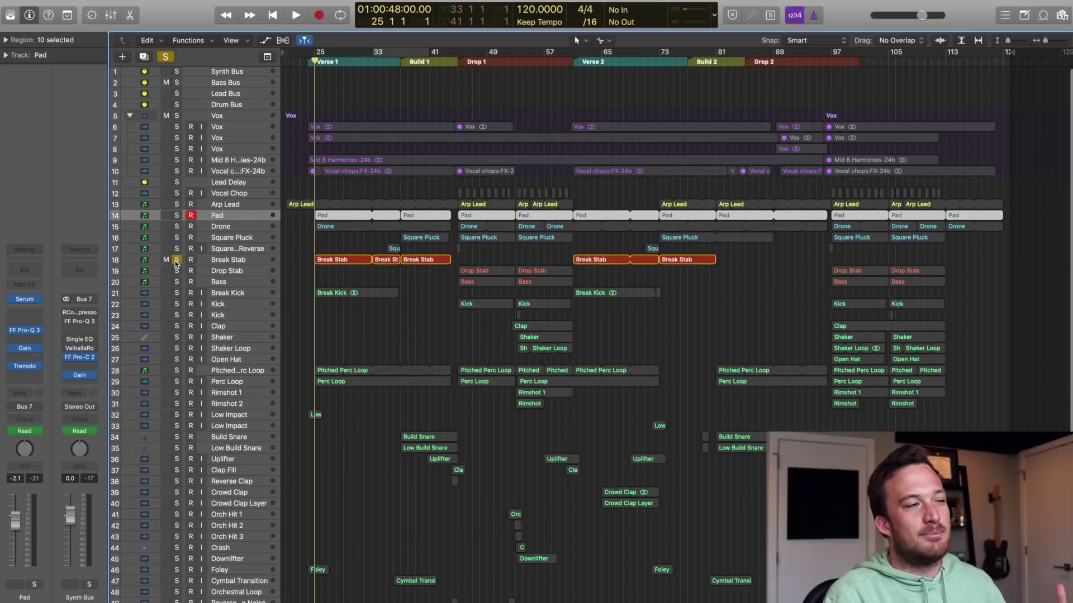
pyautogui.press('space')
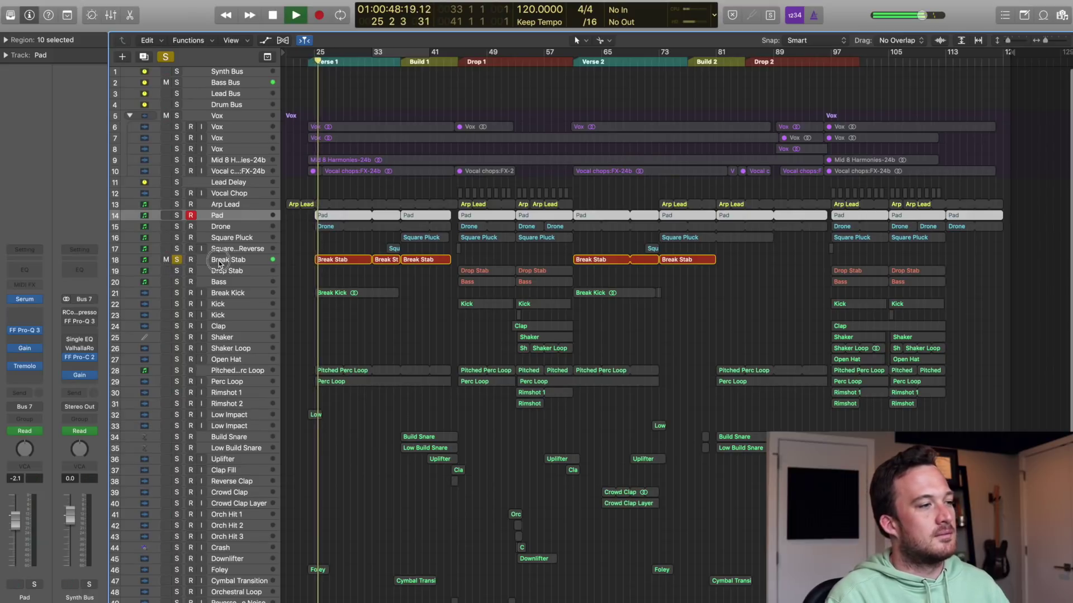
pyautogui.click(219, 265)
pyautogui.press('space')
# Step: Add the Drop Stab track to the solo and play it from the start of Drop 1 at bar 45
pyautogui.click(177, 271)
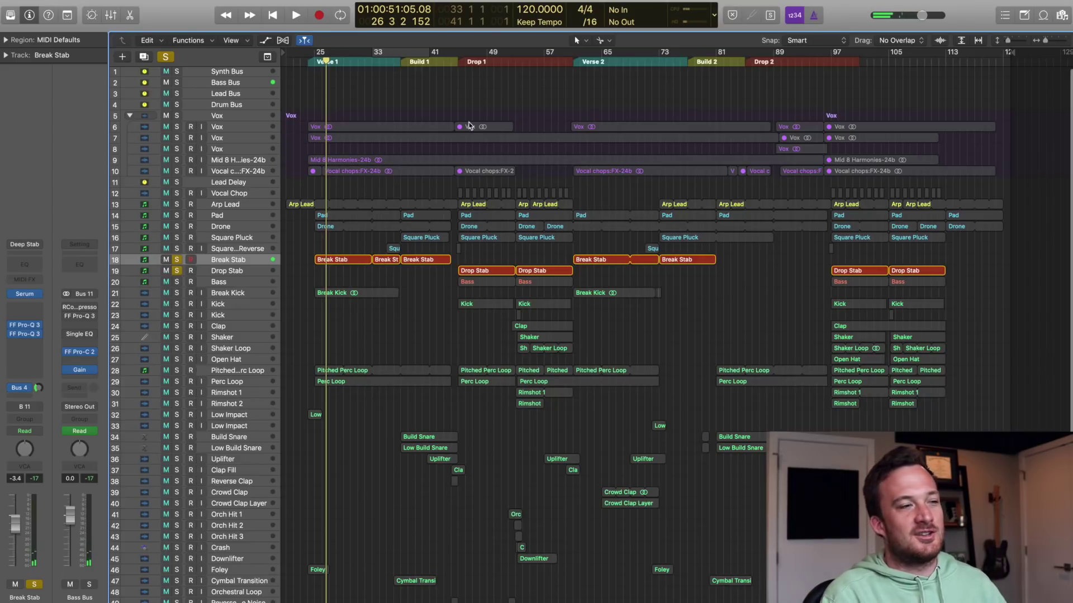
pyautogui.click(456, 62)
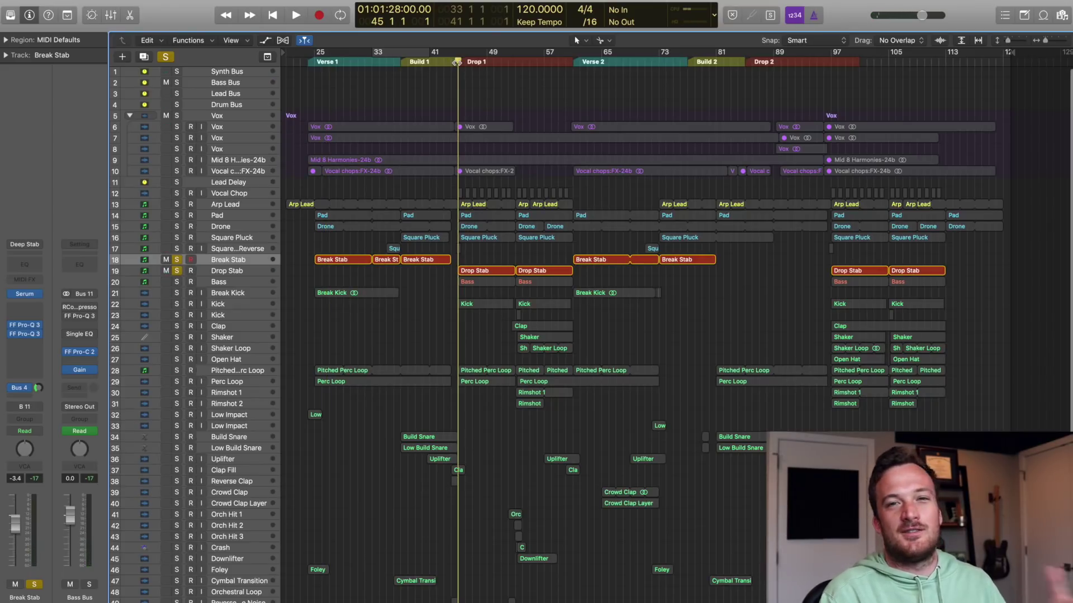
pyautogui.press('space')
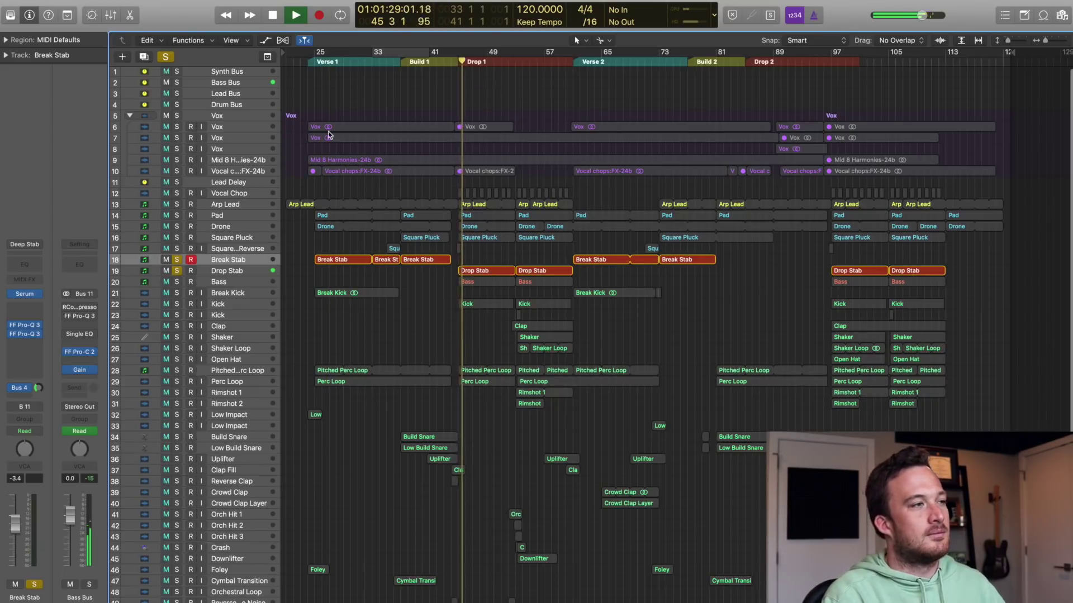
# Step: Cycle bars 25 to 29 and examine the Break Stab's Serum patch, including Envelope 1 and its compressor, distortion and filter effects
pyautogui.moveTo(315, 52); pyautogui.dragTo(343, 53)
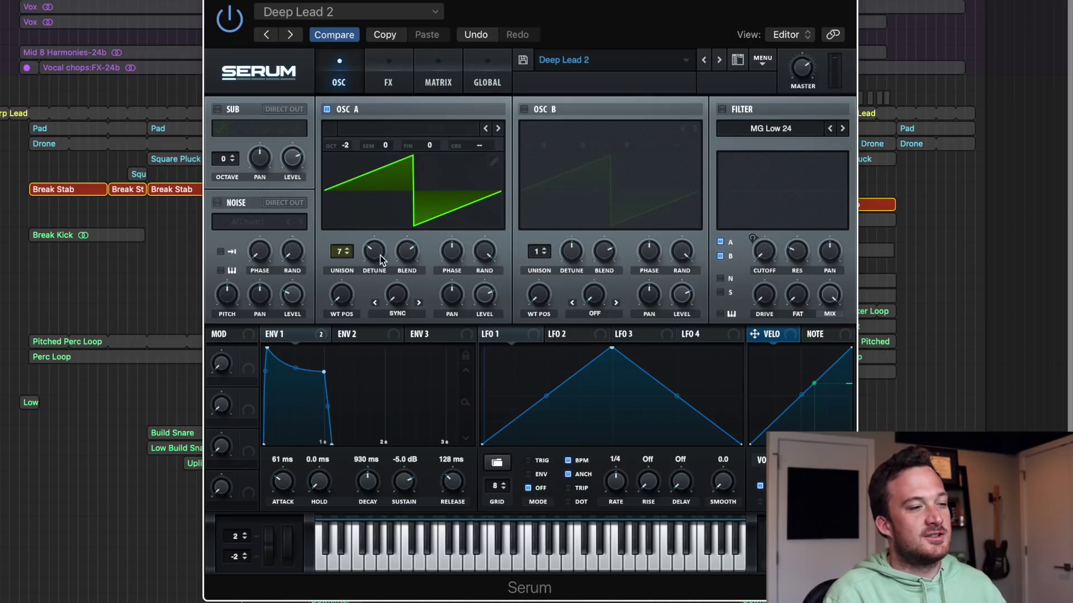
pyautogui.click(281, 345)
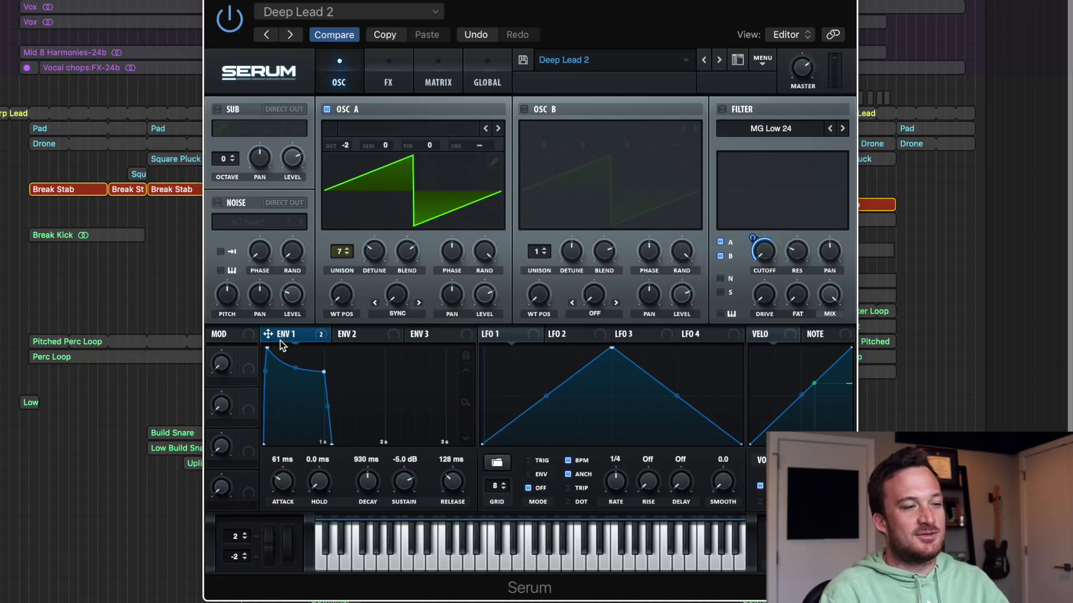
pyautogui.click(385, 81)
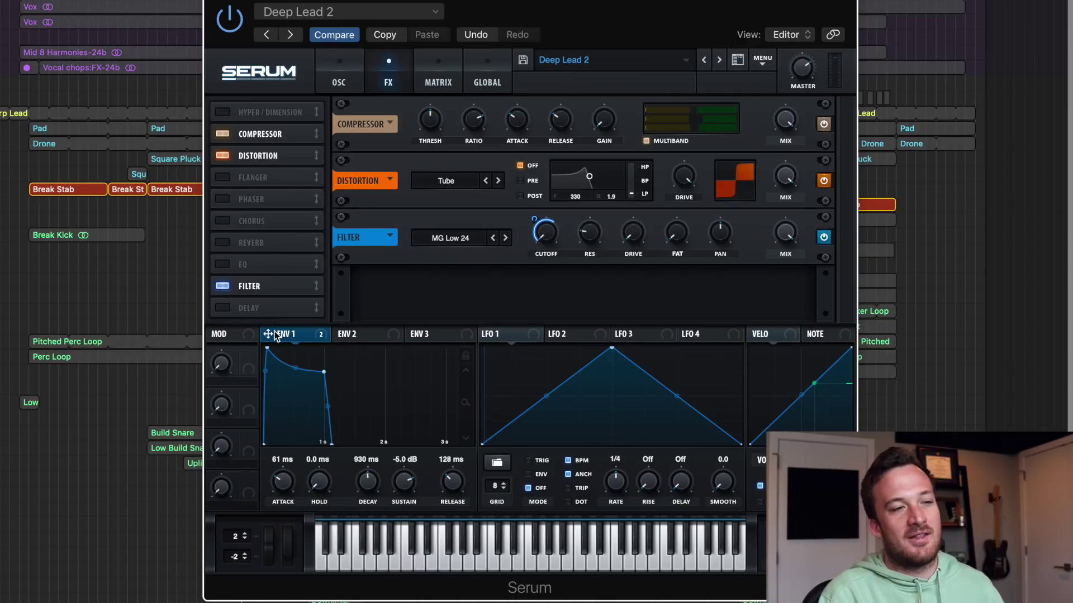
pyautogui.moveTo(274, 335)
pyautogui.press('space')
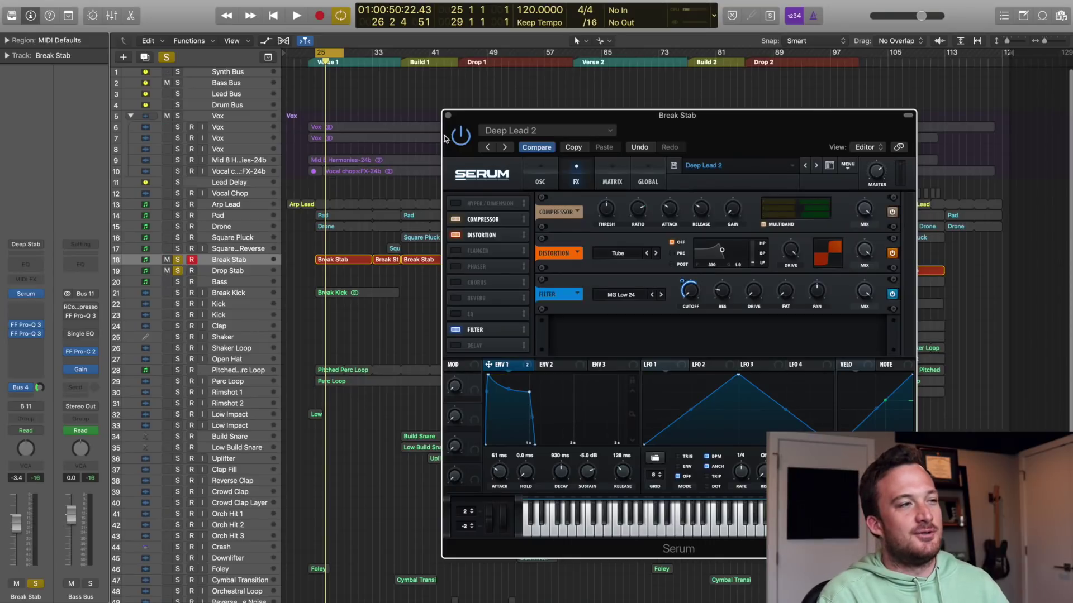
pyautogui.click(447, 115)
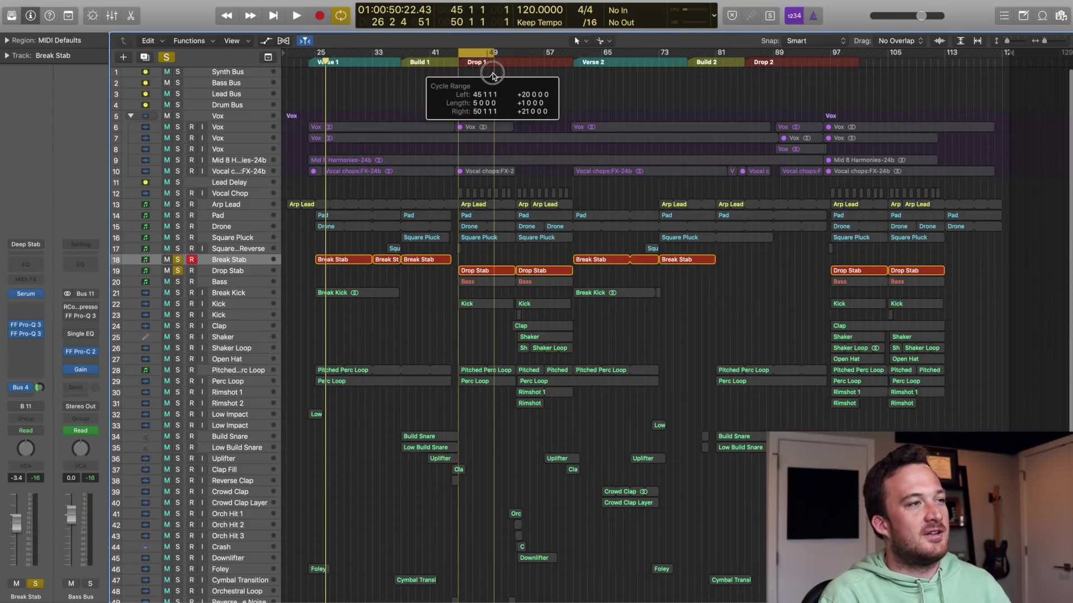
# Step: Cycle Drop 1 from bar 45 and examine the Drop Stab's Serum oscillator, envelope and Macro 1 setup
pyautogui.click(486, 271)
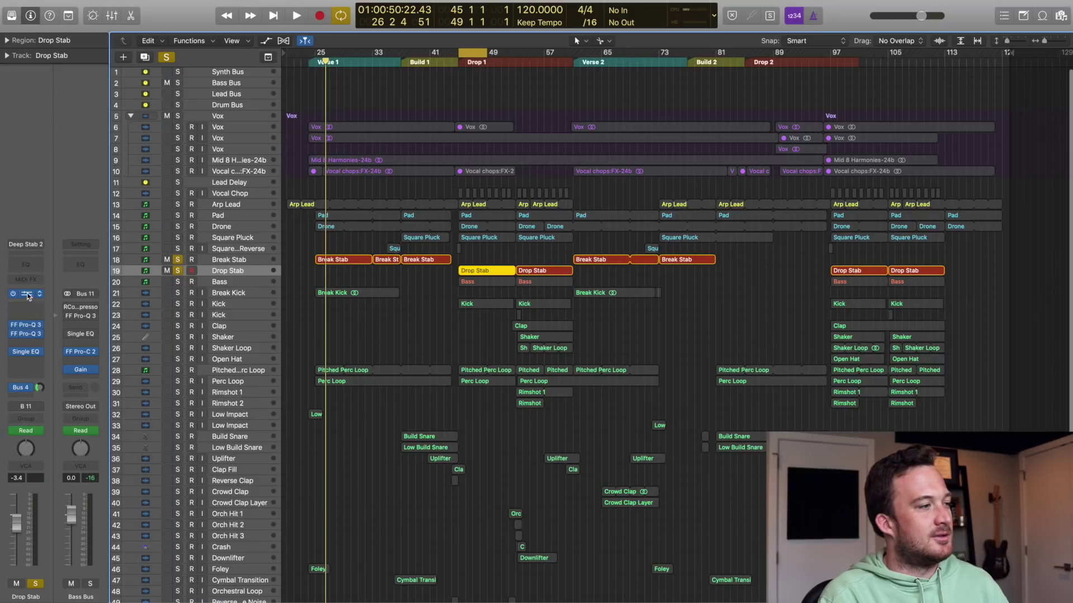
pyautogui.click(26, 293)
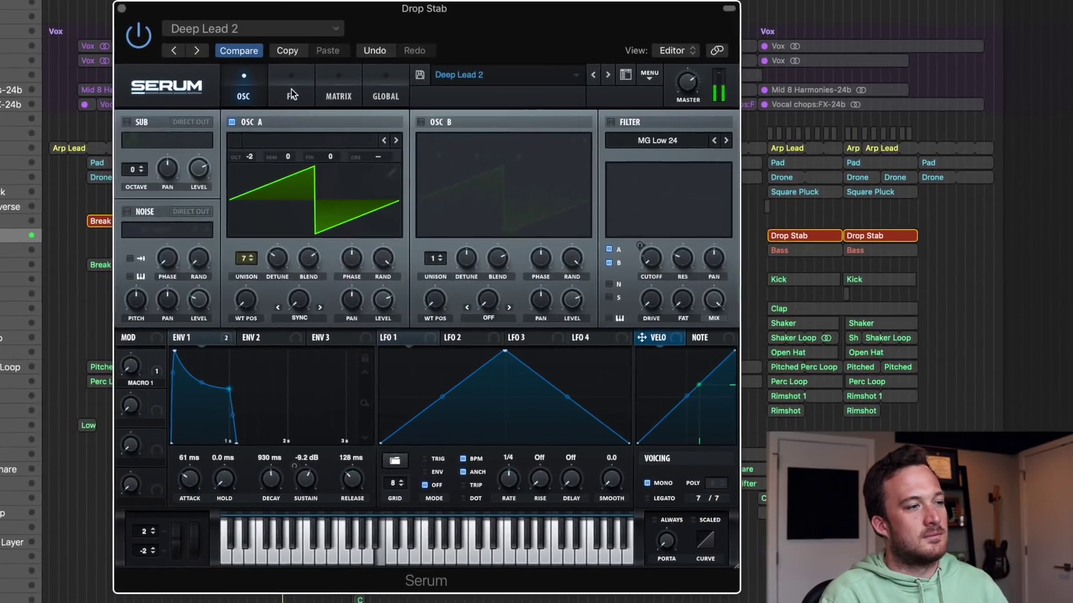
pyautogui.click(348, 119)
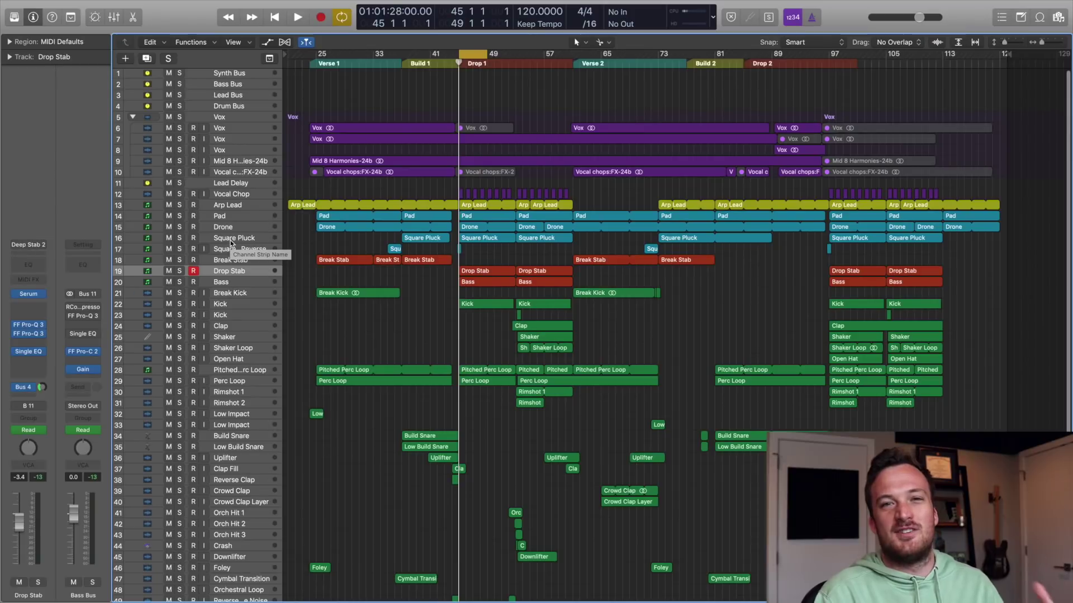
# Step: Solo the Square Pluck track and play its Drop 1 region while viewing the notes in the Piano Roll
pyautogui.click(180, 239)
pyautogui.press('space')
pyautogui.click(472, 239)
pyautogui.doubleClick(471, 243)
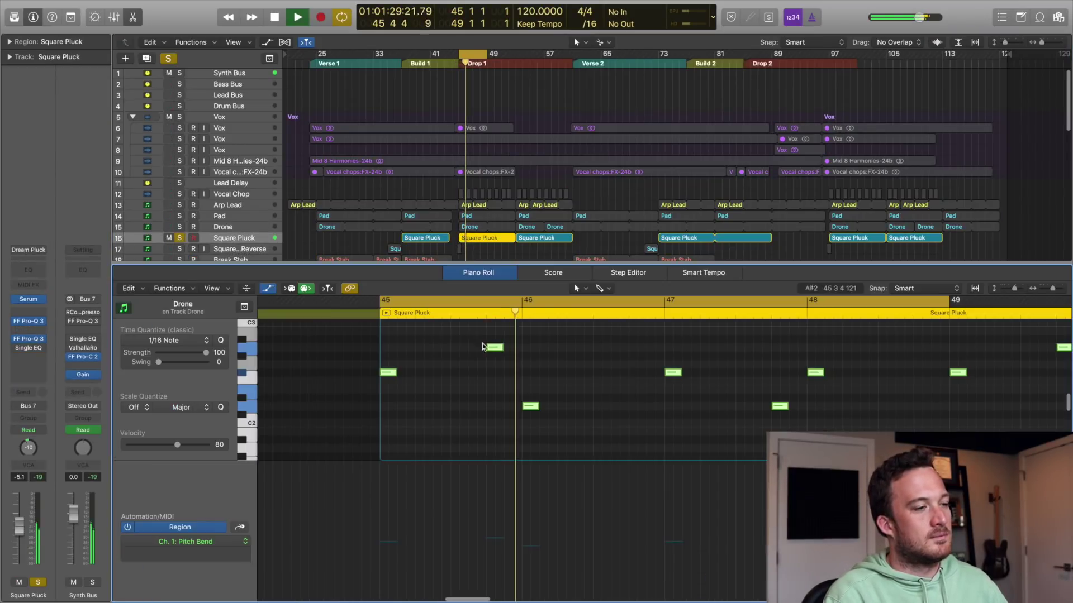
pyautogui.scroll(1, 394, 353)
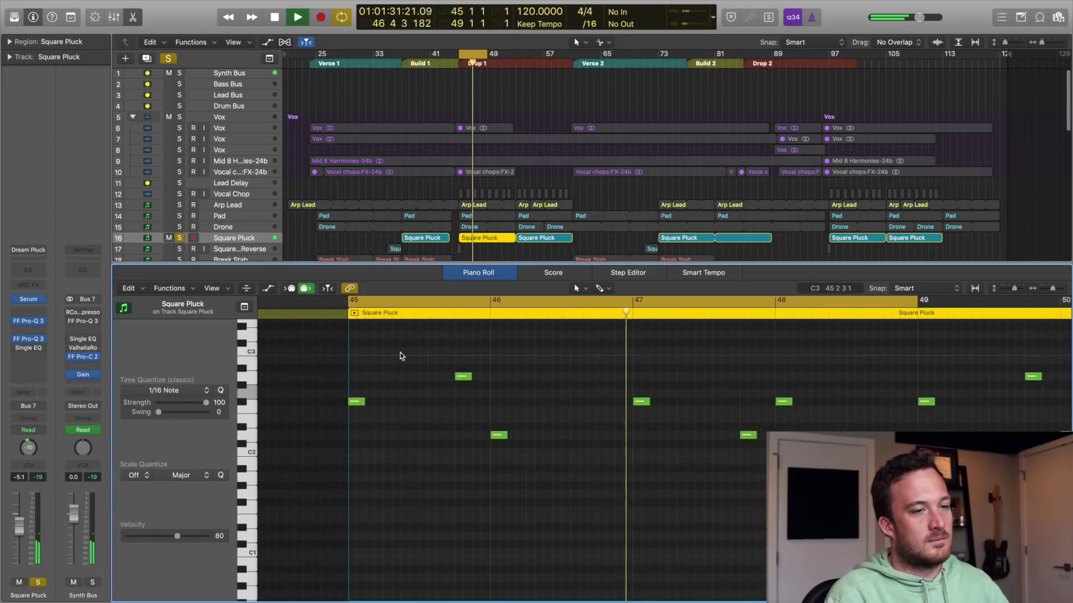
pyautogui.hscroll(-2, 408, 364)
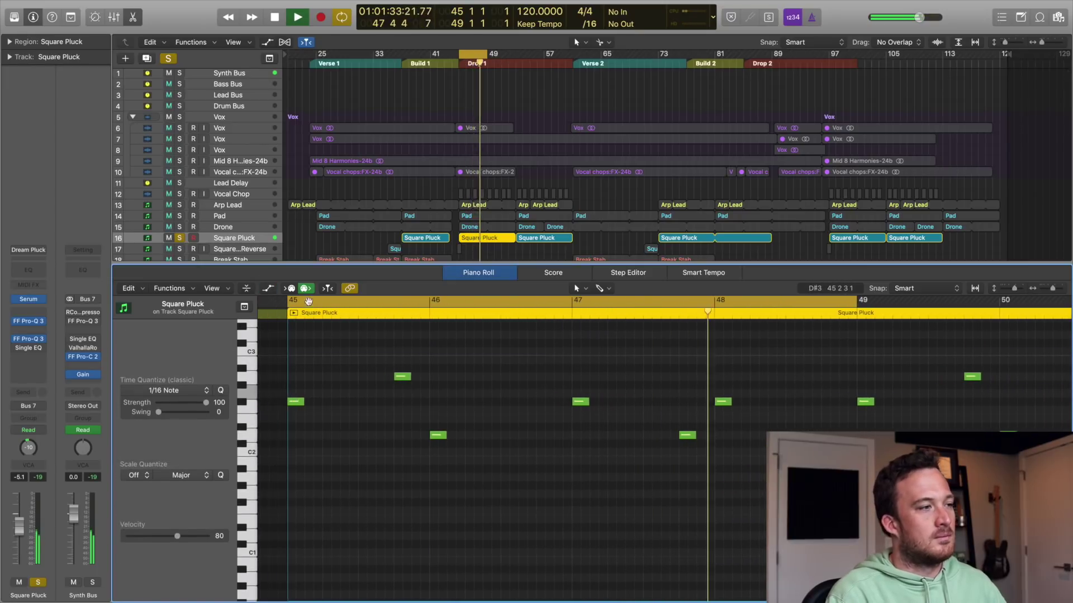
pyautogui.press('space')
# Step: Open the Square Pluck's Serum patch and check that oscillator A uses the Prime wavetable from the Digital category
pyautogui.click(28, 299)
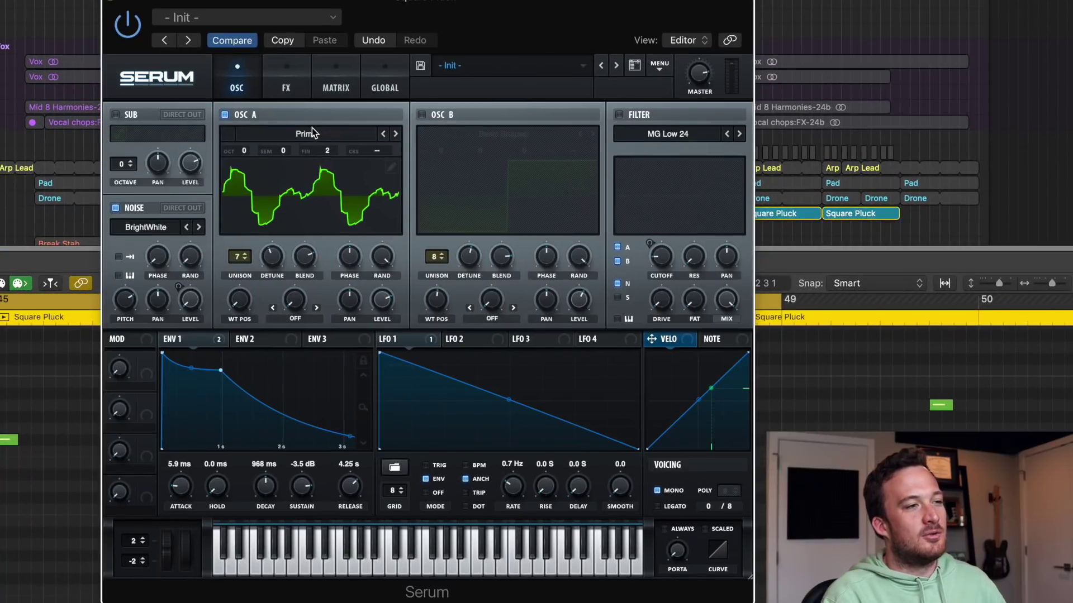
pyautogui.click(313, 133)
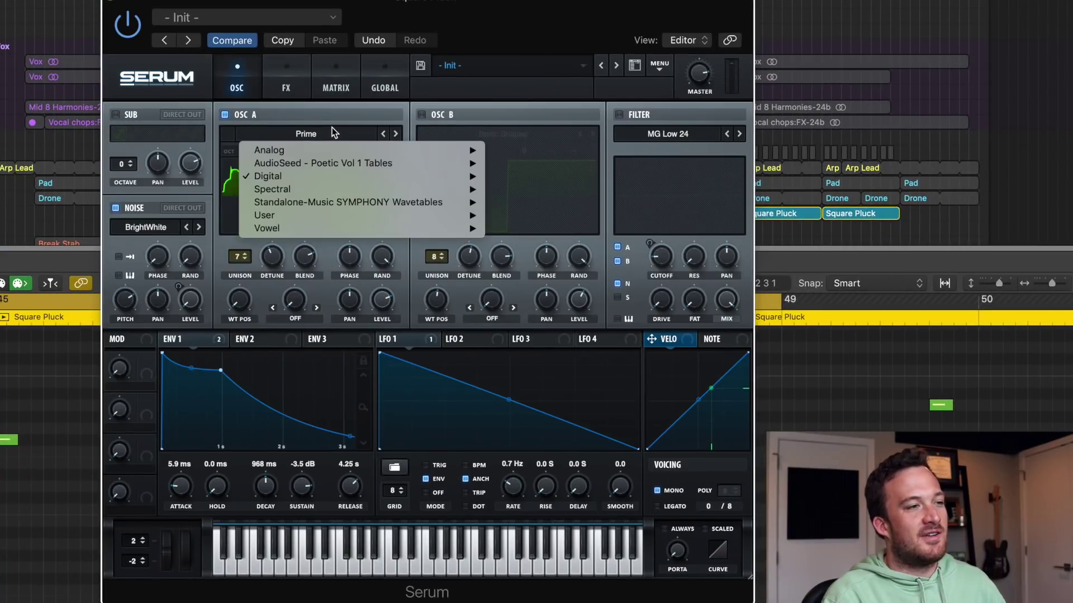
pyautogui.moveTo(357, 177)
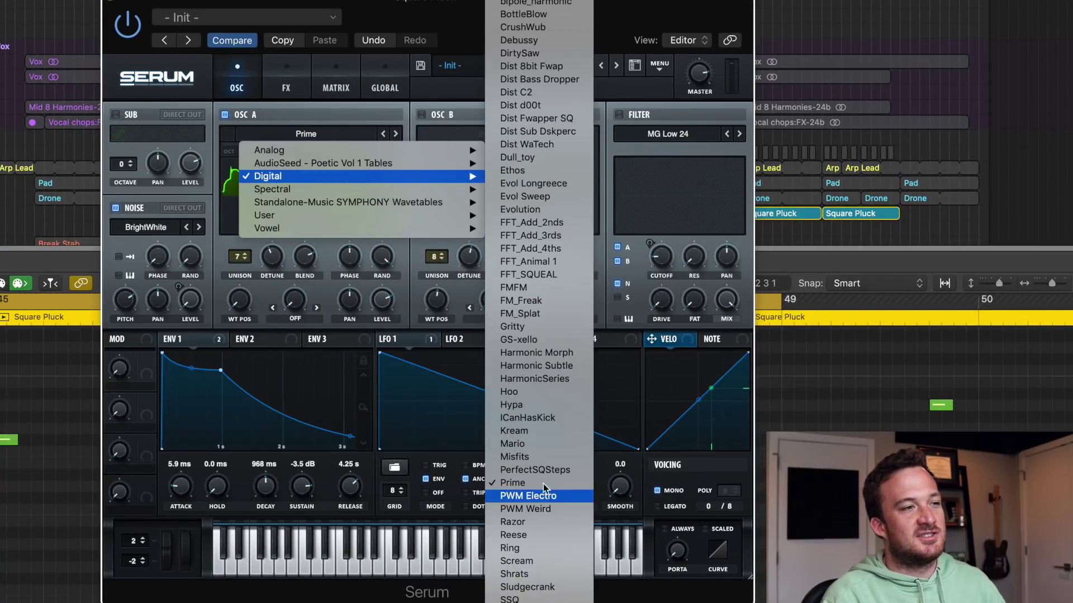
pyautogui.click(512, 483)
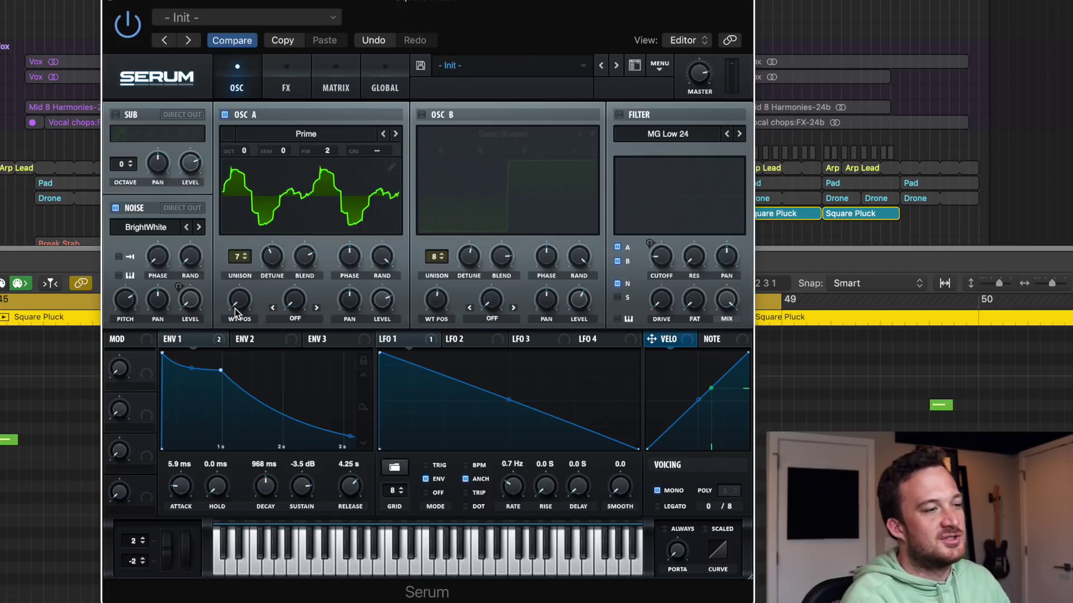
# Step: Examine the Square Pluck patch's wavetable position, mono voicing and effects rack, then close Serum and audition the pluck
pyautogui.moveTo(235, 309); pyautogui.dragTo(222, 345)
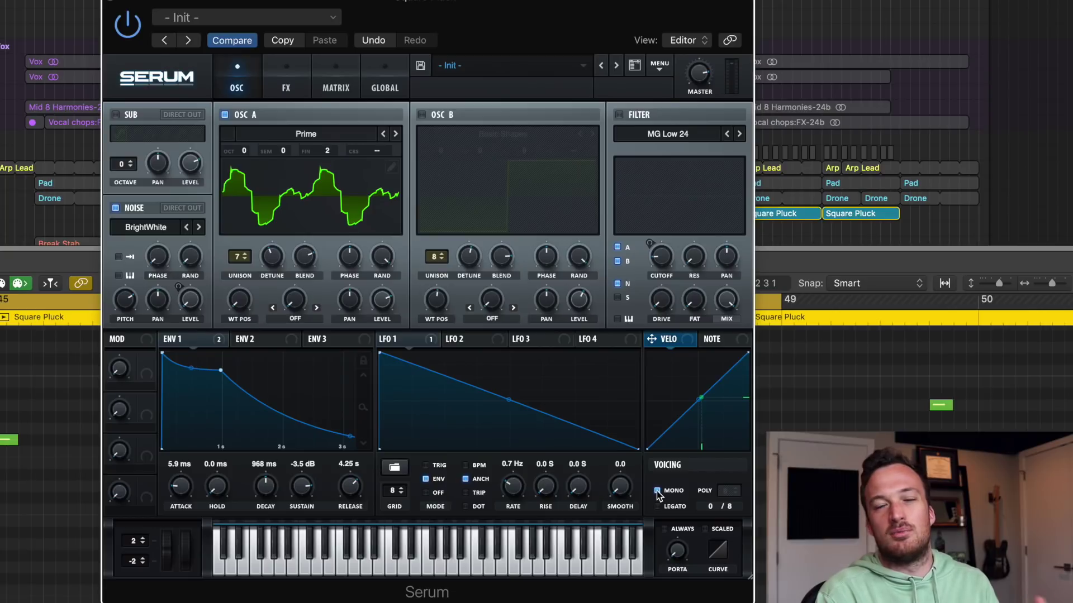
pyautogui.click(285, 85)
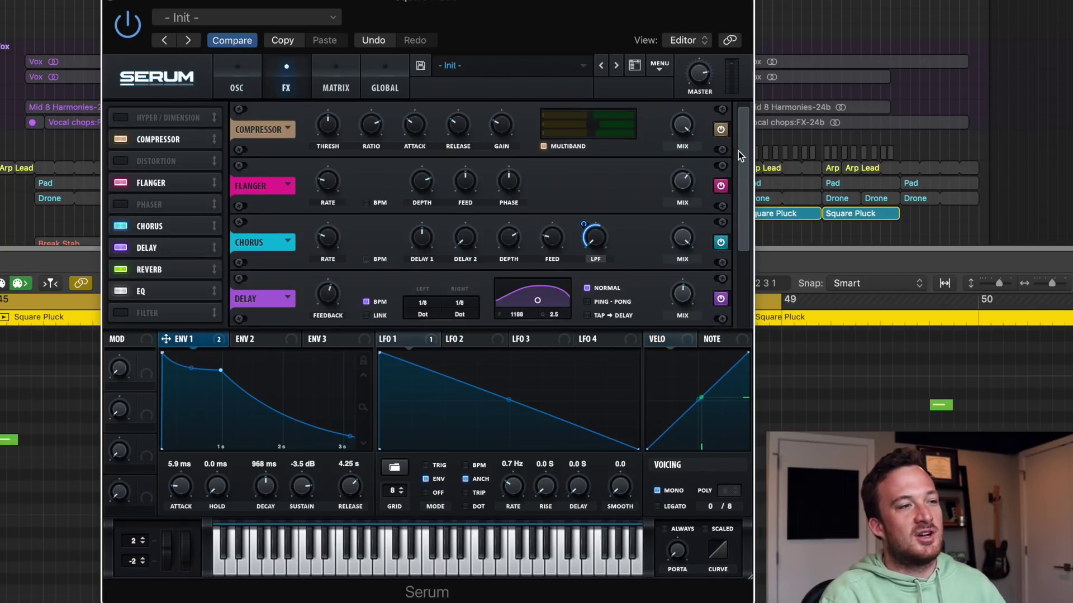
pyautogui.moveTo(746, 199); pyautogui.dragTo(743, 281)
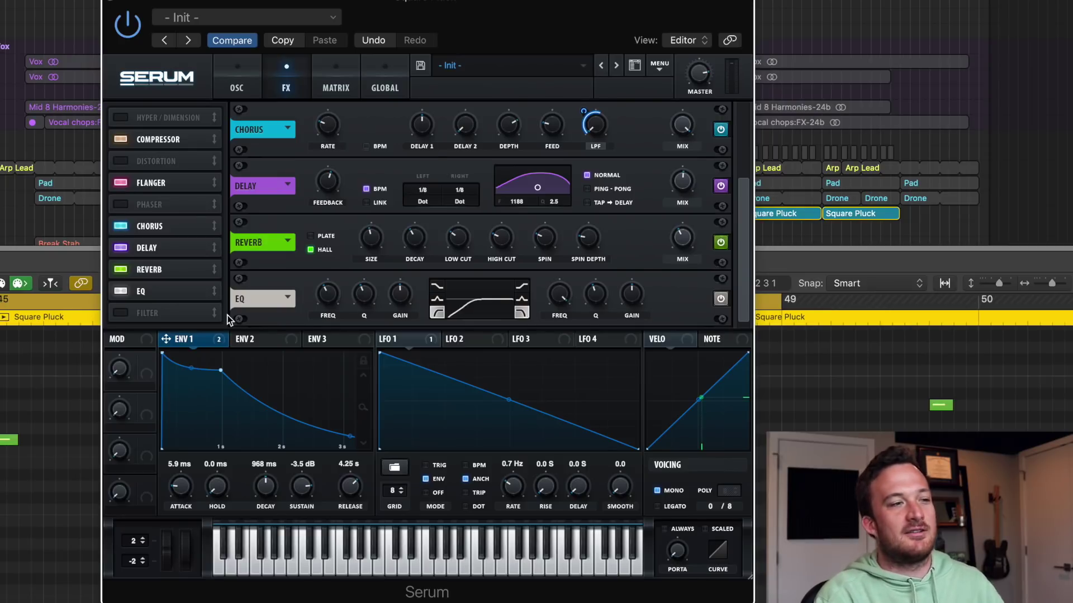
pyautogui.click(231, 88)
pyautogui.click(108, 3)
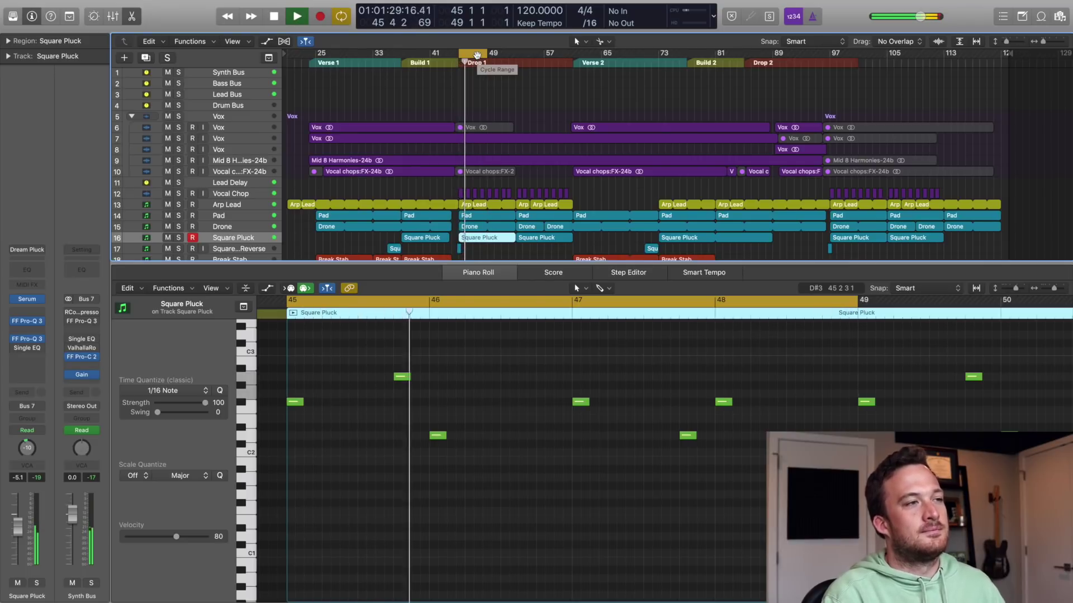
pyautogui.press('space')
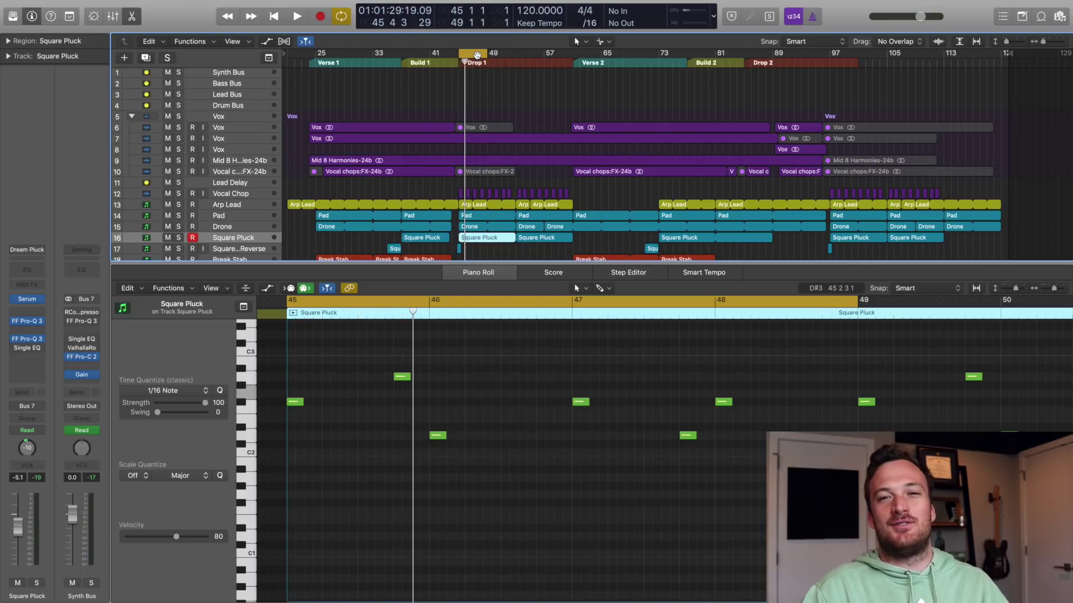
# Step: Close the Piano Roll, solo the Vocal Chop track and play its regions from bar 45 zoomed in
pyautogui.press('e')
pyautogui.click(179, 195)
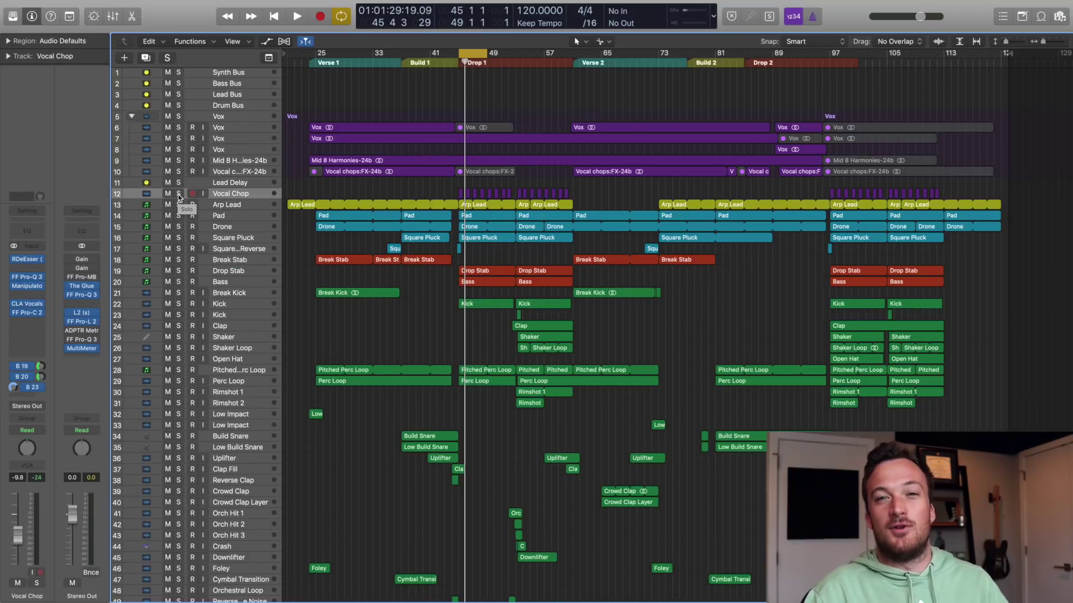
pyautogui.press('z')
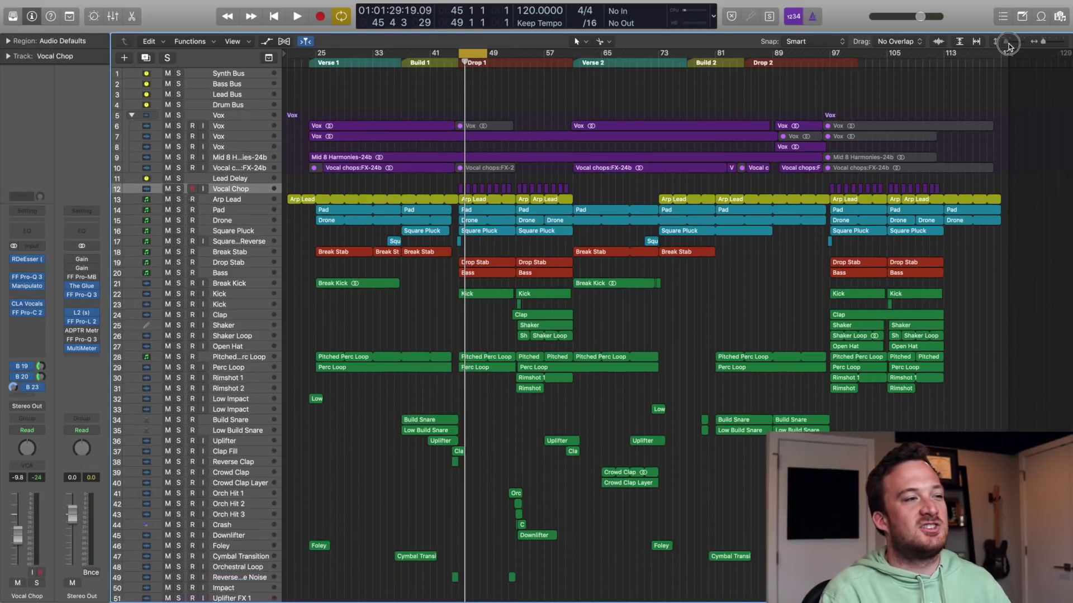
pyautogui.press('s')
pyautogui.press('space')
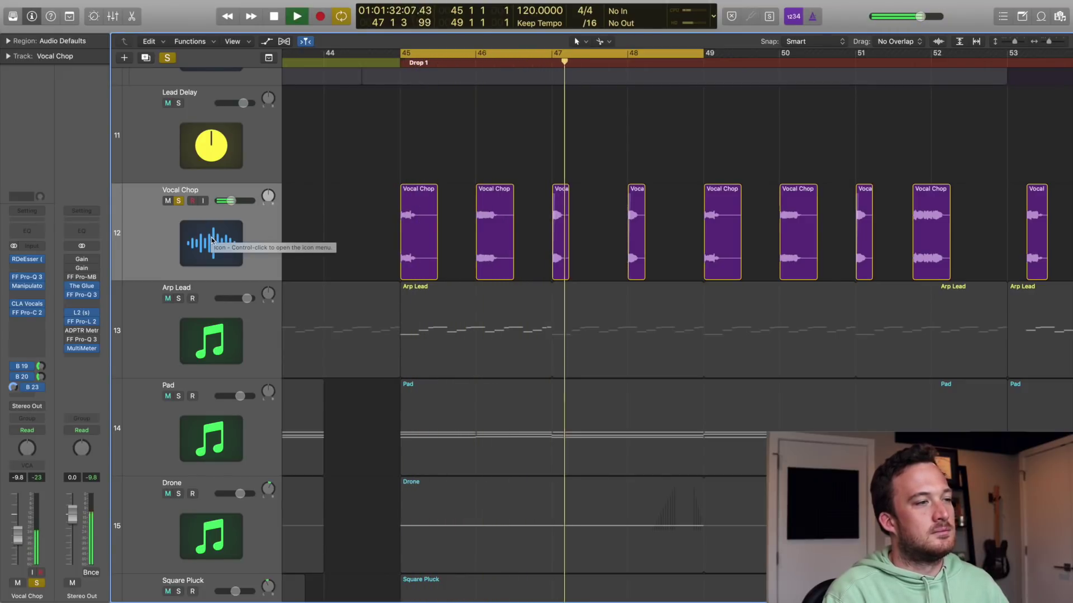
# Step: Compare the Vocal Chop dry and processed by bypassing all its inserts and sends, playing it, and re-enabling them
pyautogui.press('space')
pyautogui.moveTo(13, 260); pyautogui.dragTo(19, 391)
pyautogui.press('space')
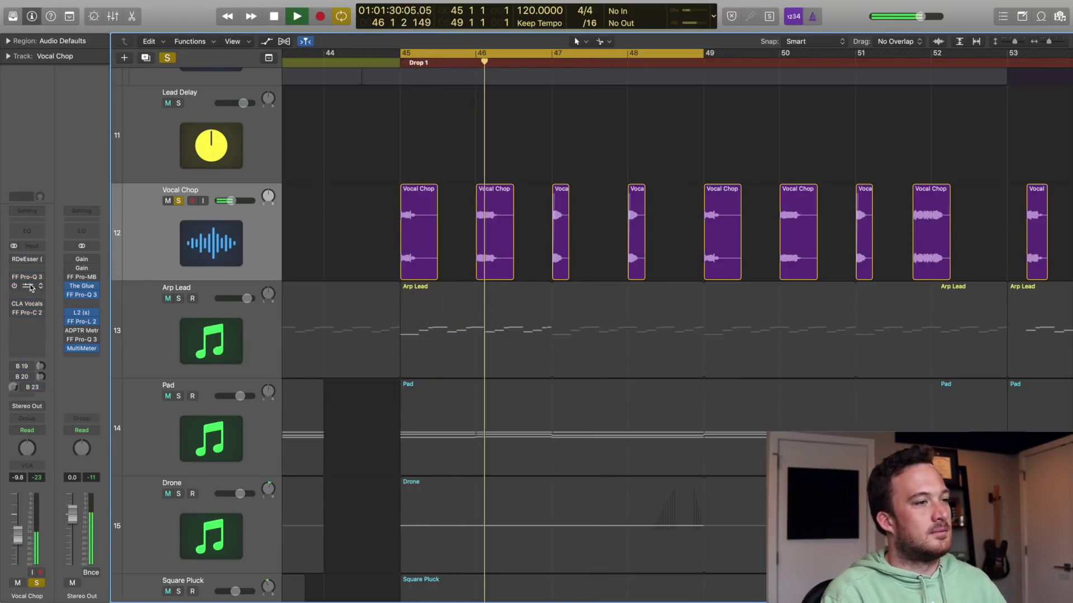
pyautogui.press('space')
pyautogui.moveTo(15, 261); pyautogui.dragTo(18, 390)
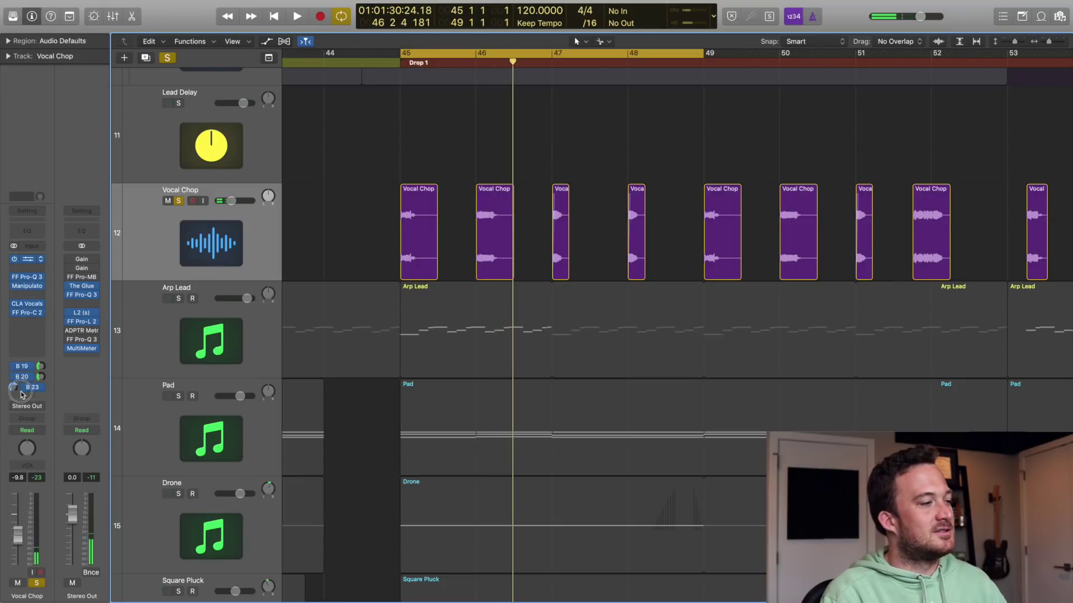
pyautogui.press('space')
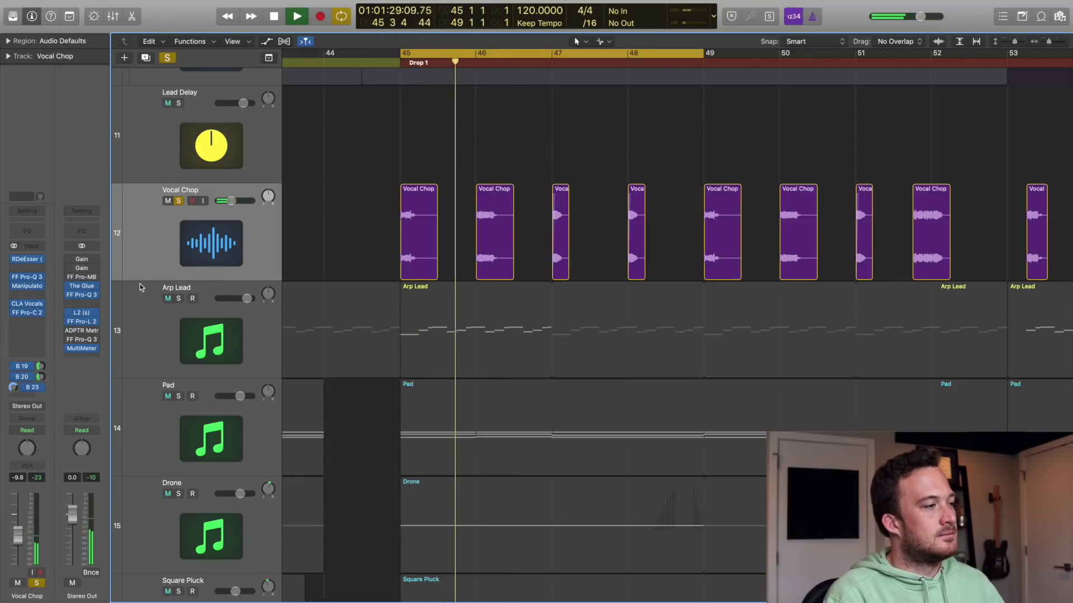
# Step: Examine the Vocal Chop's insert chain: RDeEsser, Pro-Q 3, Manipulator, CLA Vocals and the Pro-C 2 side-chained to Bus 24
pyautogui.click(26, 259)
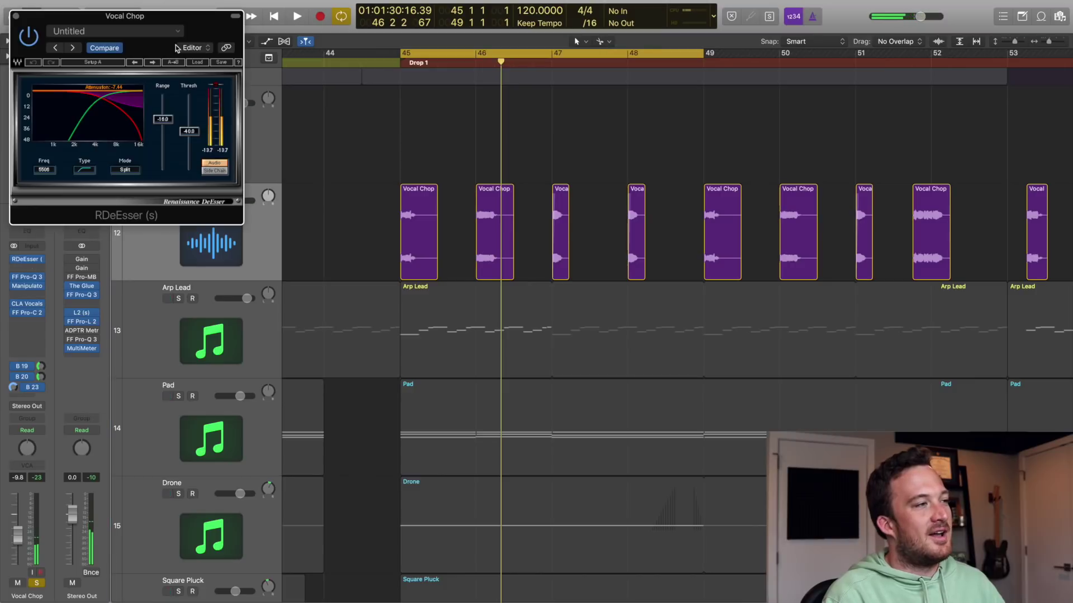
pyautogui.moveTo(192, 36); pyautogui.dragTo(699, 206)
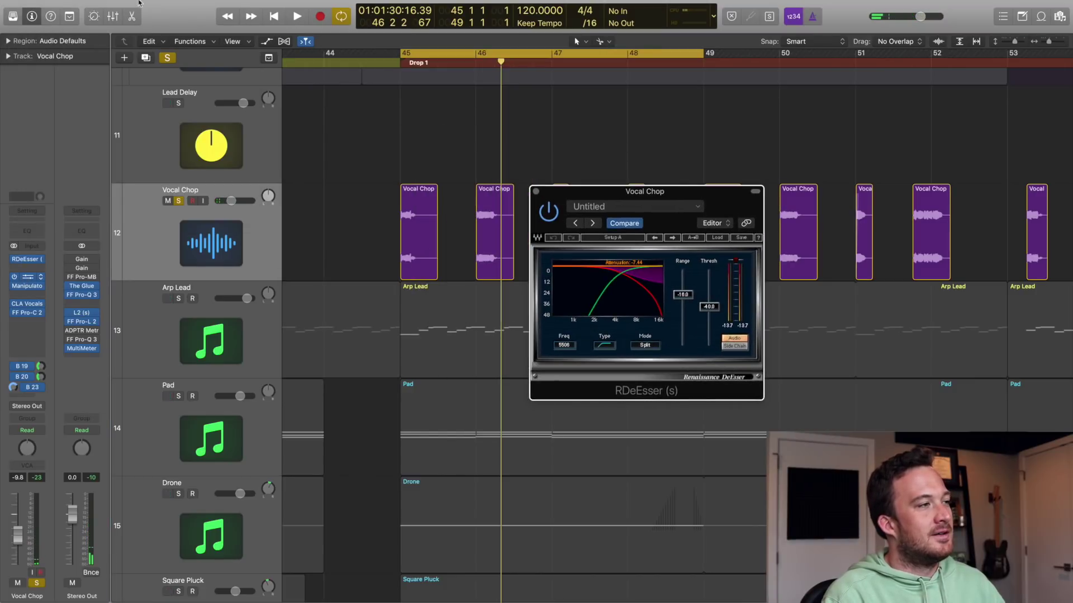
pyautogui.click(27, 277)
pyautogui.moveTo(204, 35); pyautogui.dragTo(615, 162)
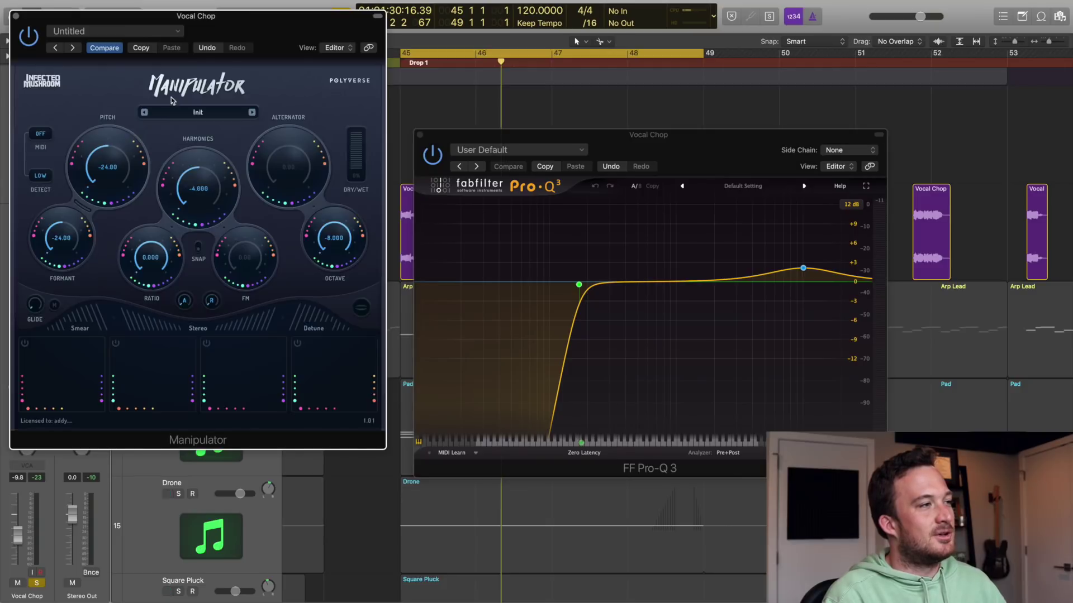
pyautogui.moveTo(195, 8); pyautogui.dragTo(666, 113)
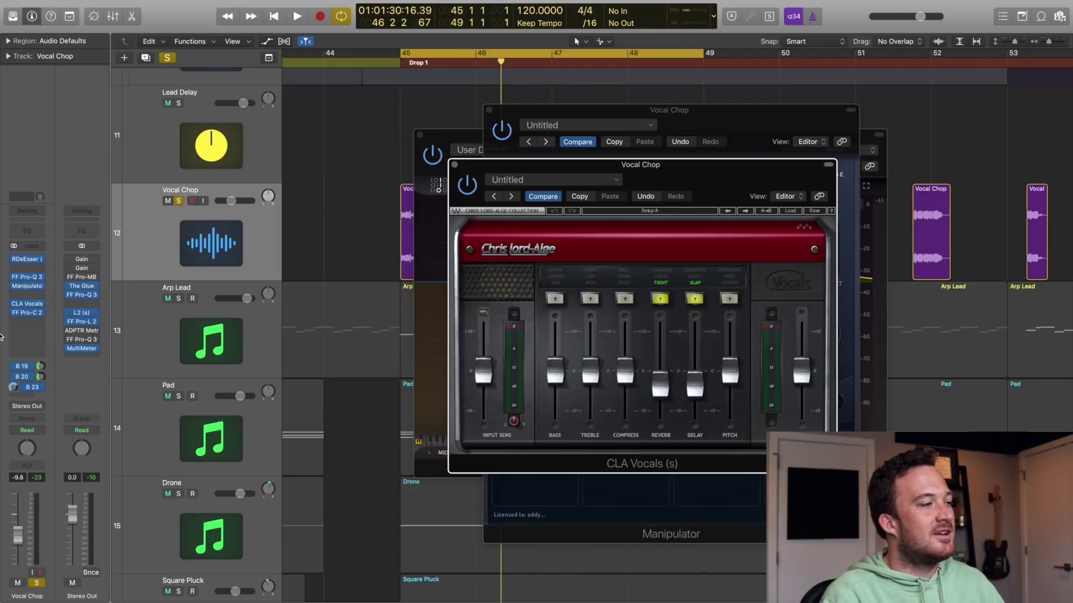
pyautogui.moveTo(233, 23); pyautogui.dragTo(671, 134)
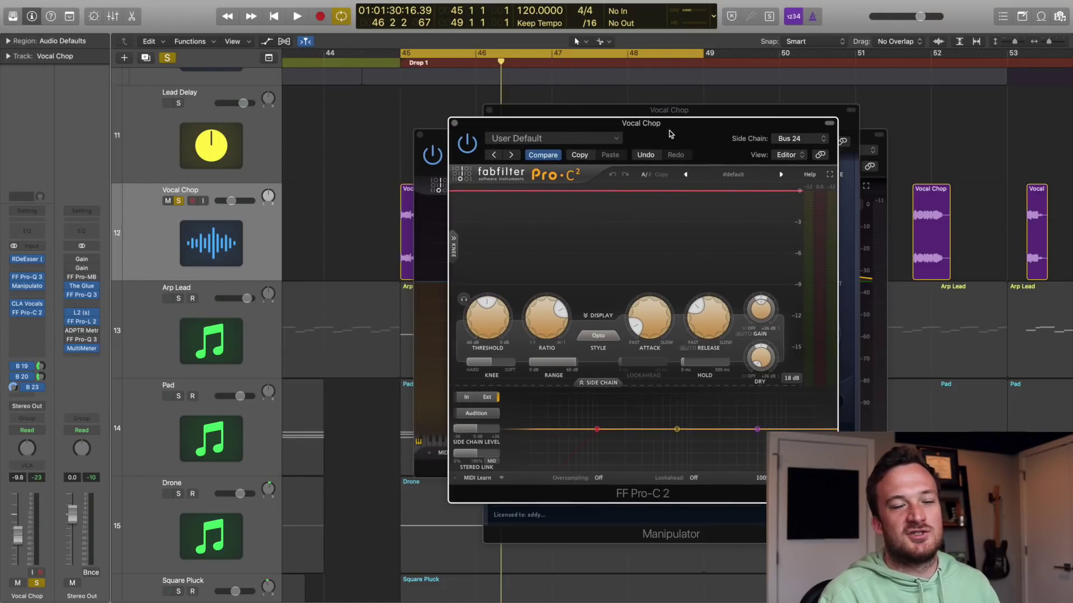
# Step: Play the Vocal Chop unsoloed in the full mix to watch Pro-C 2's side-chain ducking, then solo it again
pyautogui.press('s')
pyautogui.press('space')
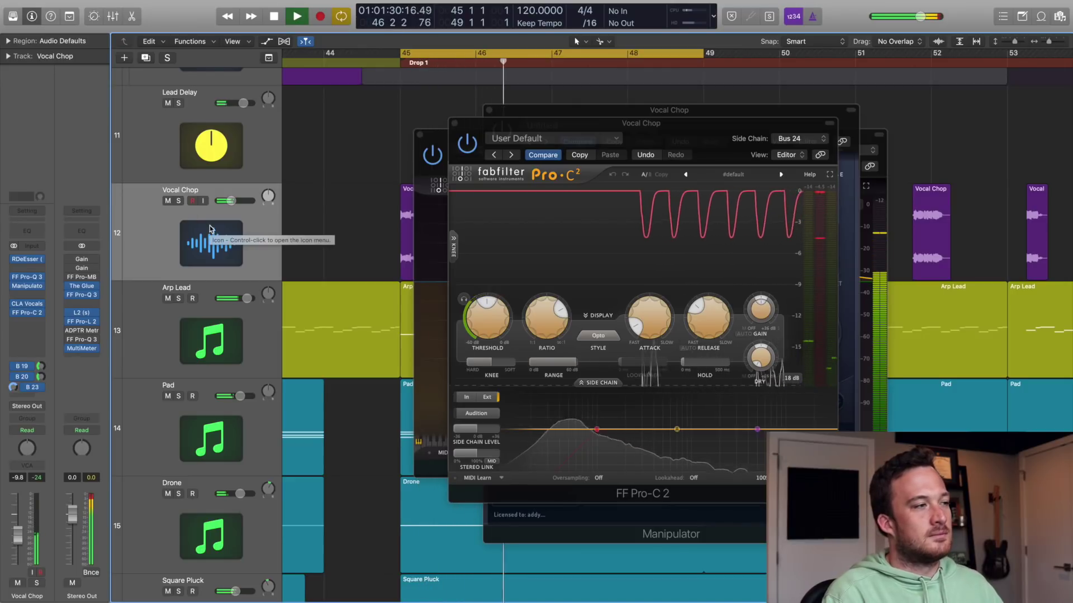
pyautogui.press('s')
pyautogui.press('space')
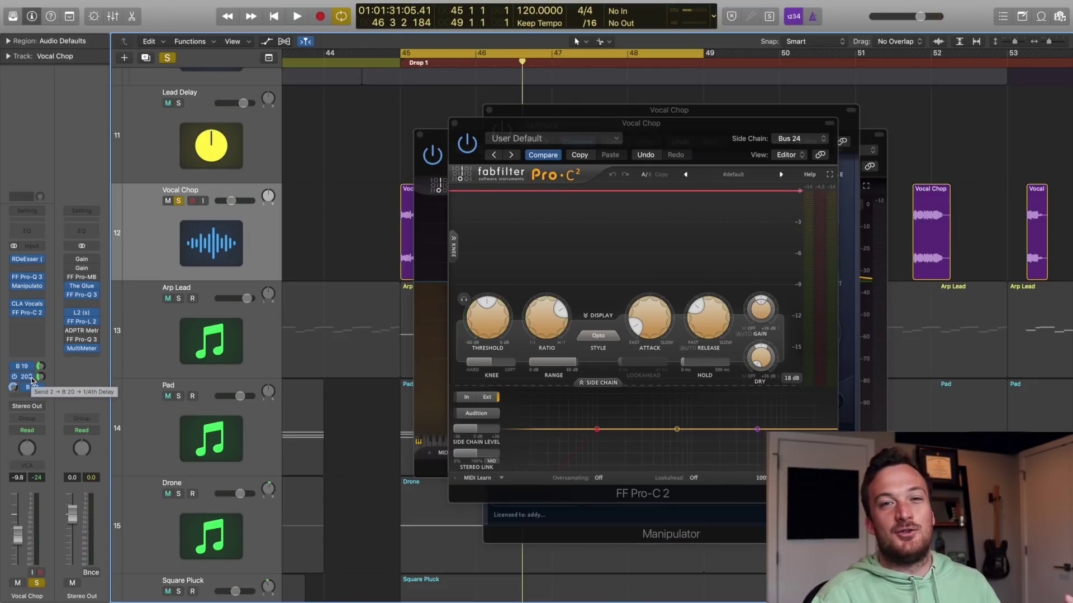
# Step: Examine the Vocal Chop's reverb and delay sends, opening ValhallaVintageVerb on Air Verb and EchoBoy Jr. on 1/4th Delay
pyautogui.click(32, 370)
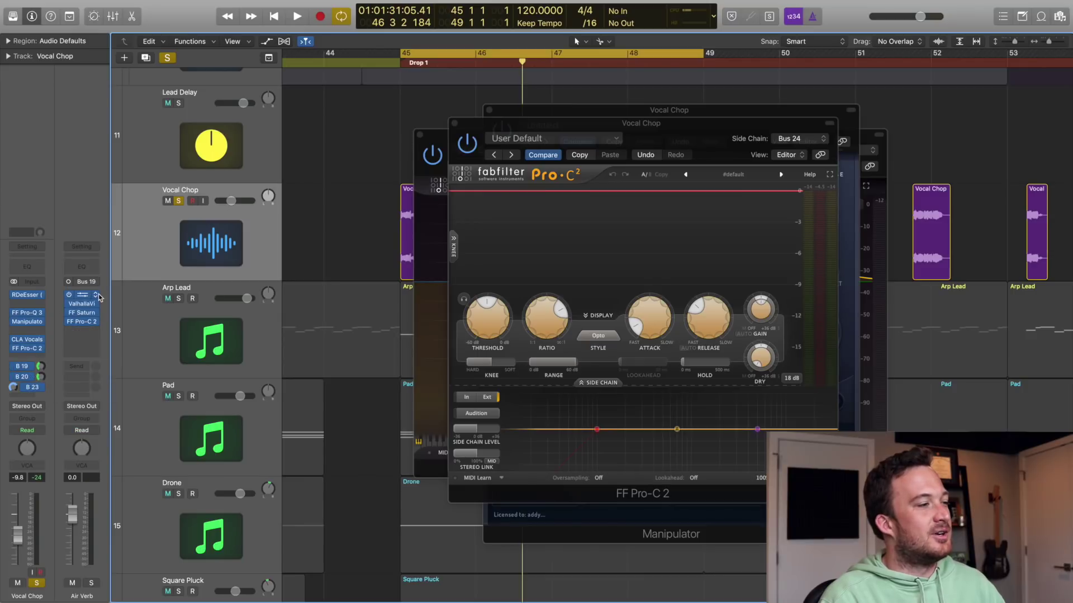
pyautogui.click(82, 304)
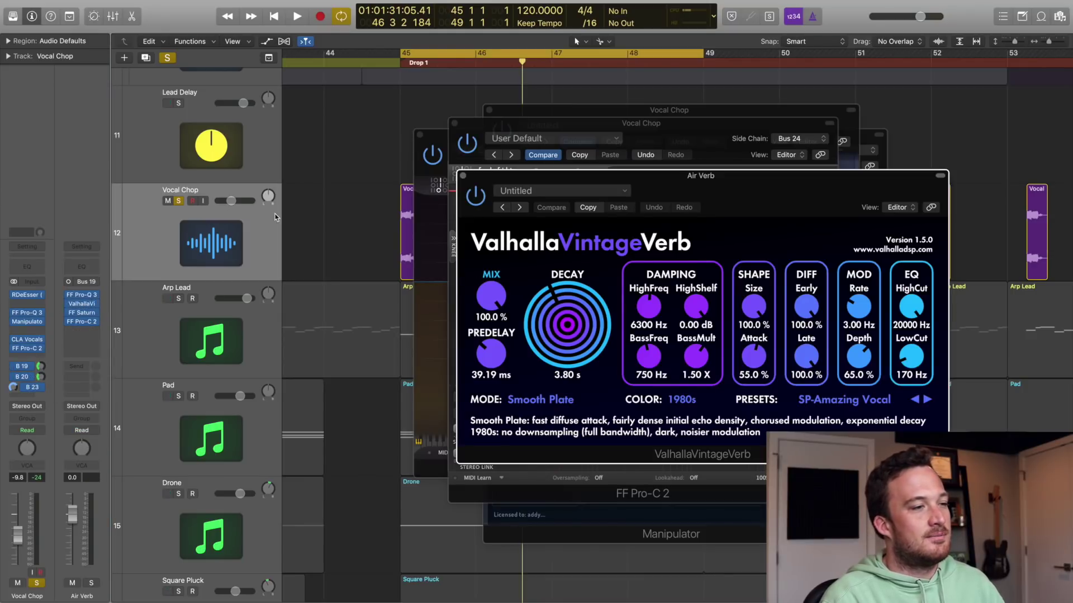
pyautogui.press('space')
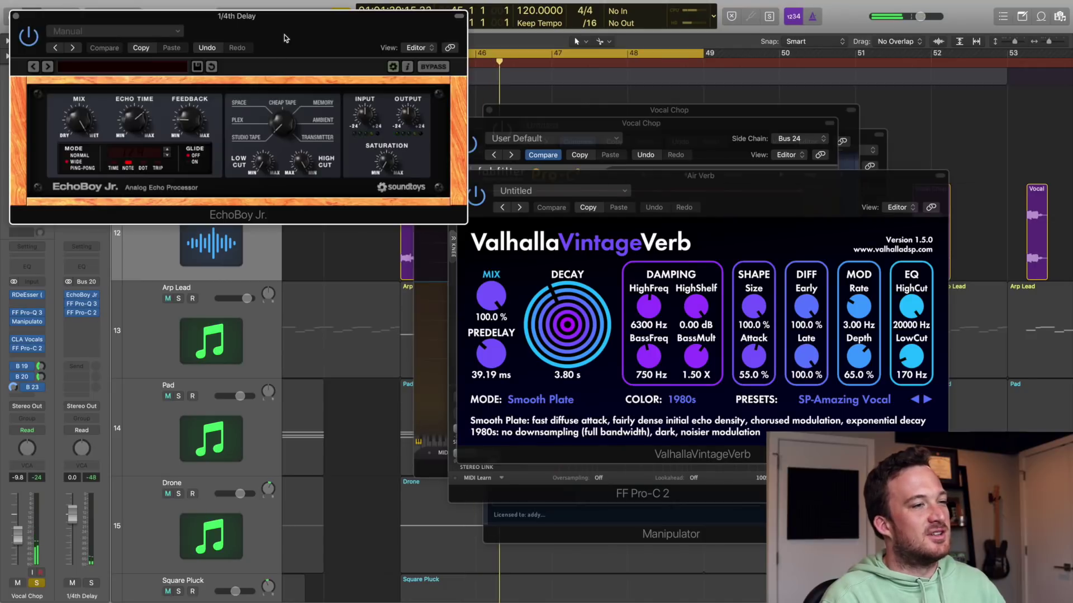
pyautogui.moveTo(289, 32); pyautogui.dragTo(732, 222)
pyautogui.press('space')
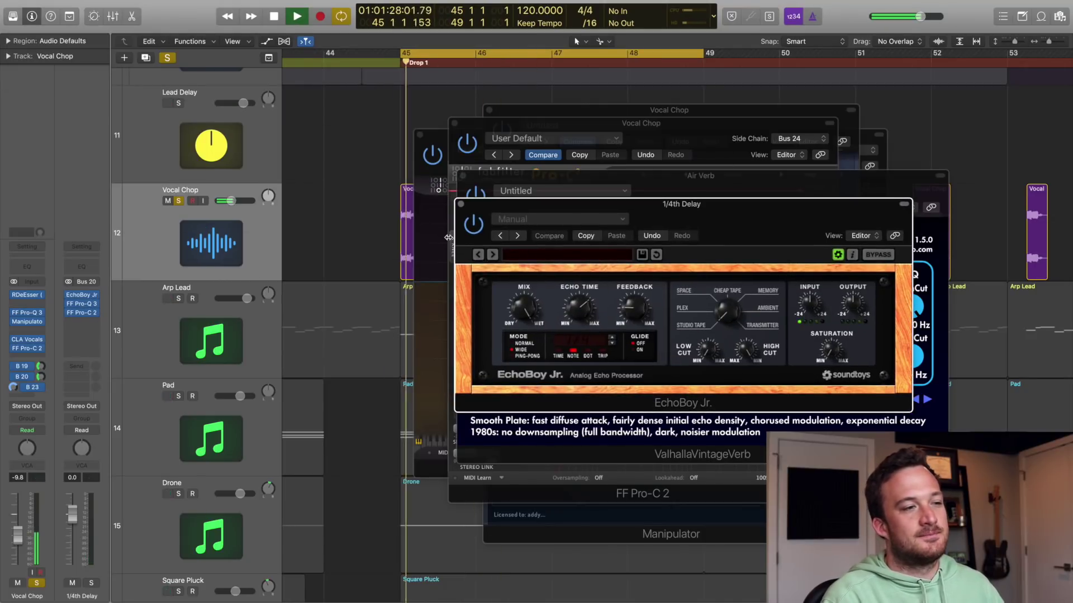
# Step: Close all the open Vocal Chop, Air Verb and 1/4th Delay plug-in windows
pyautogui.click(461, 204)
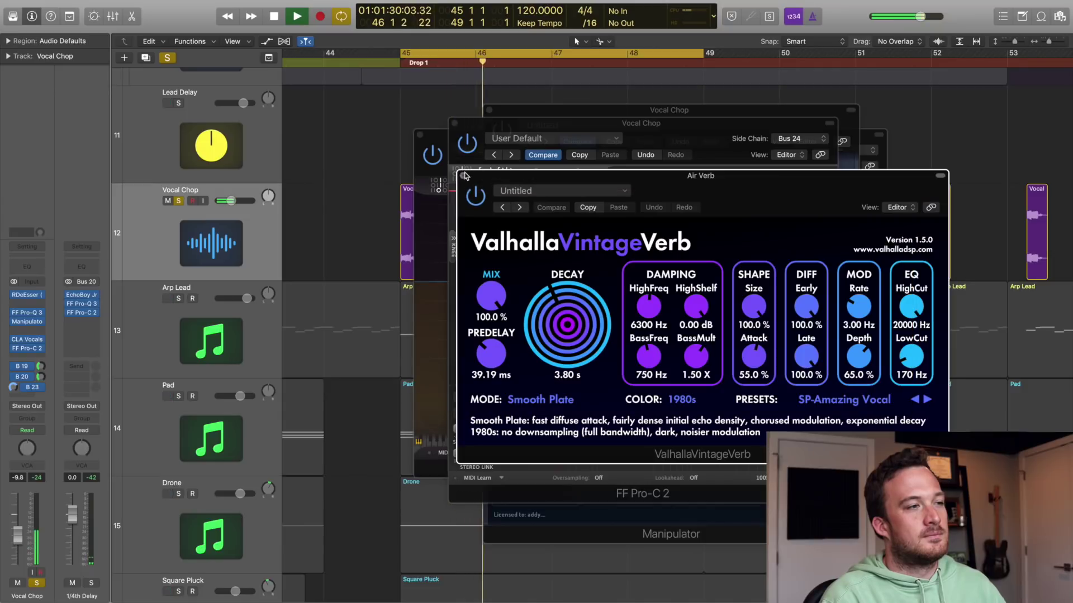
pyautogui.click(464, 177)
pyautogui.click(453, 122)
pyautogui.click(420, 134)
pyautogui.click(487, 112)
pyautogui.click(487, 111)
pyautogui.click(454, 165)
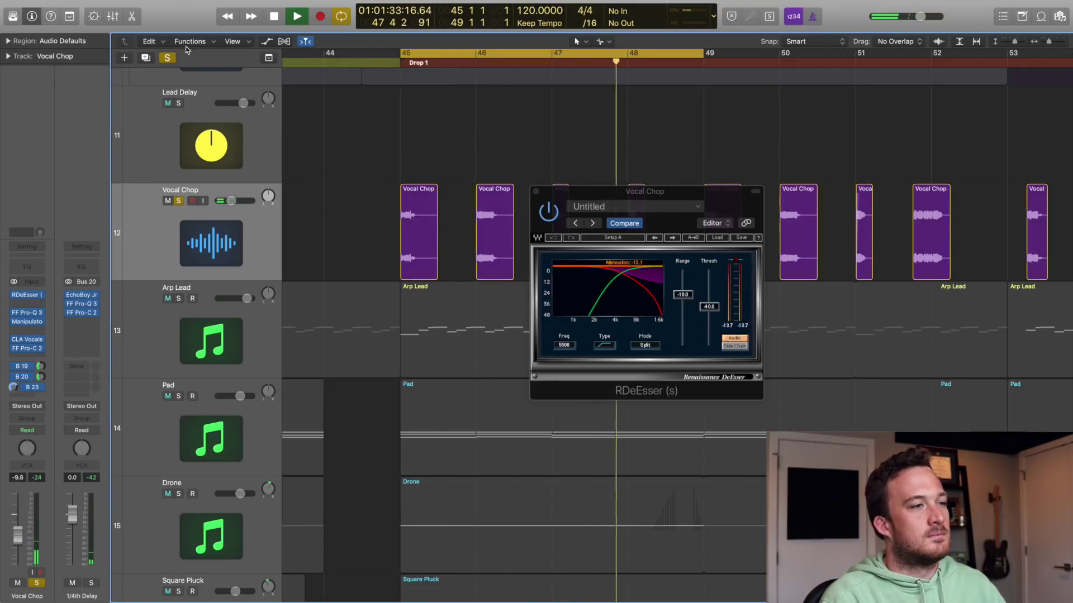
pyautogui.click(536, 192)
# Step: Clear the Vocal Chop solo and play Drop 1 in the full mix with the whole arrangement in view
pyautogui.hotkey('ctrl', 's')
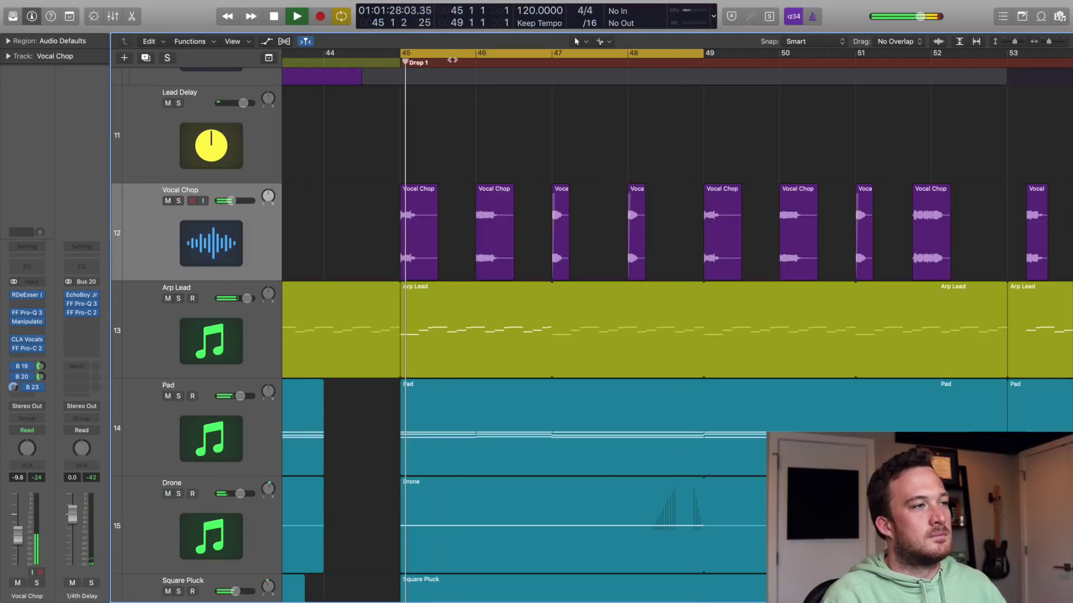
pyautogui.press('z')
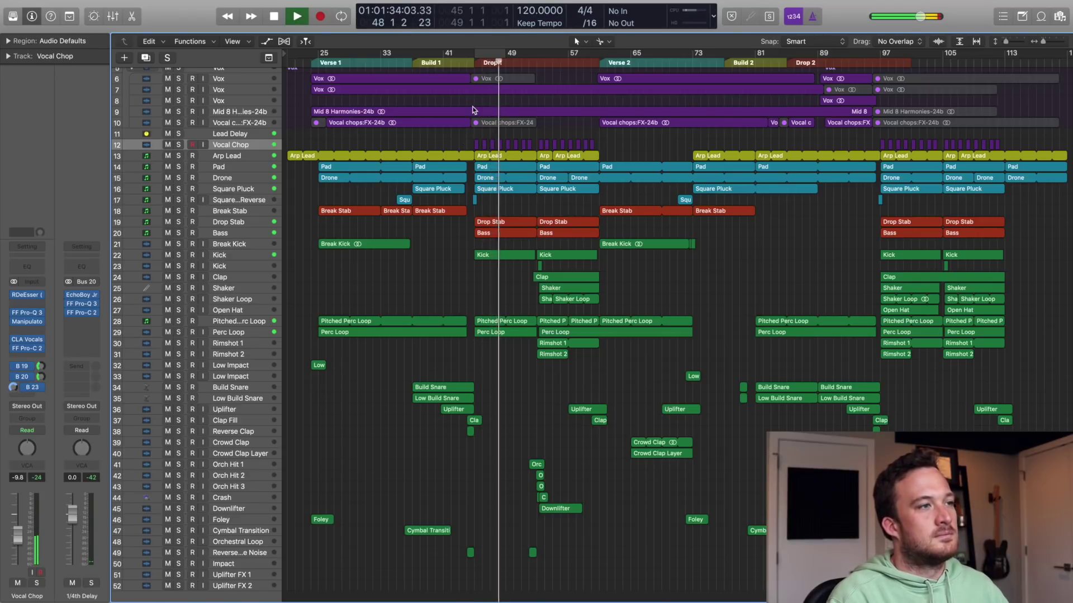
pyautogui.press('space')
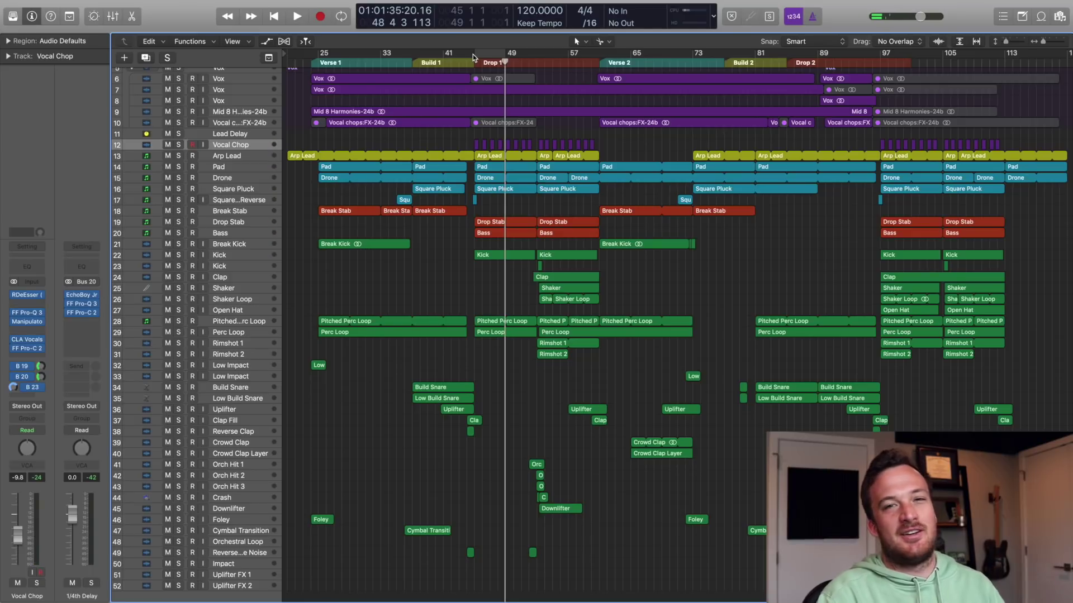
# Step: Cycle bars 45 to 54 of Drop 1 and audition the Pad and Drone tracks soloed together
pyautogui.moveTo(473, 55); pyautogui.dragTo(531, 101)
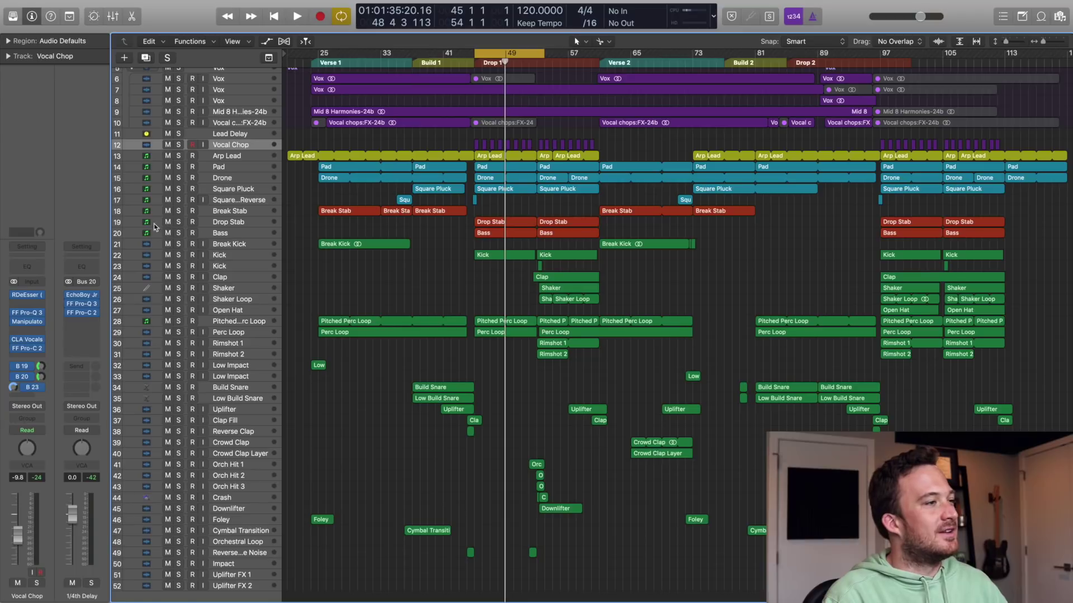
pyautogui.moveTo(178, 166); pyautogui.dragTo(180, 183)
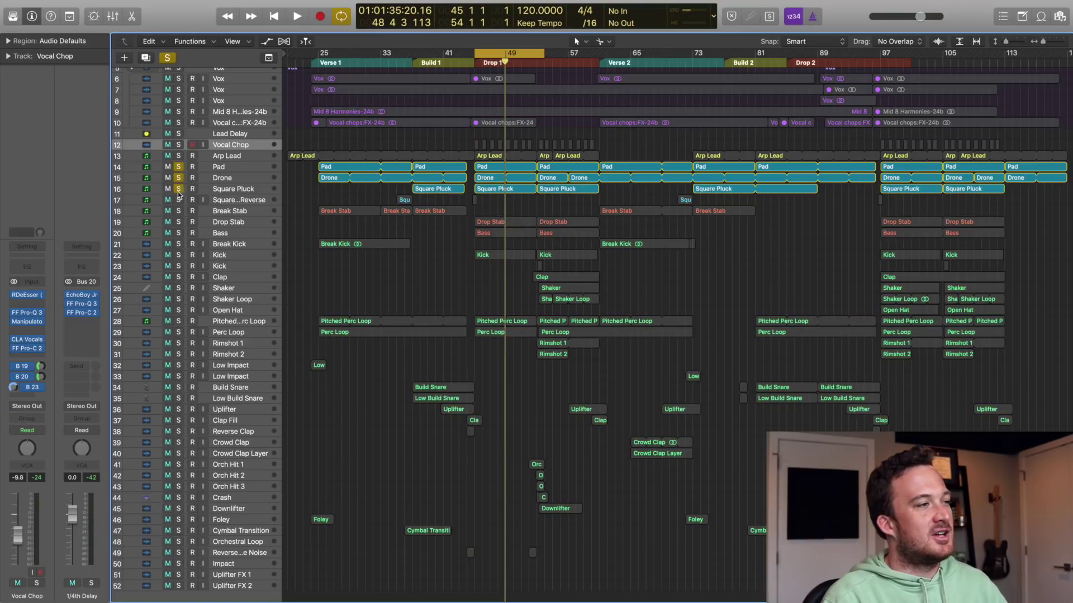
pyautogui.click(178, 189)
pyautogui.press('space')
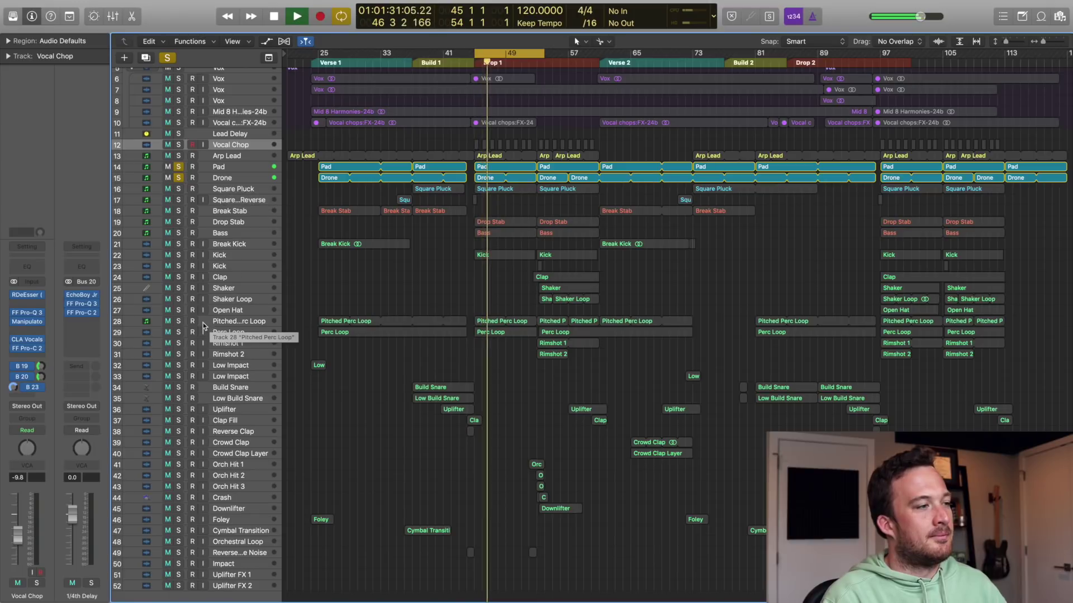
pyautogui.press('space')
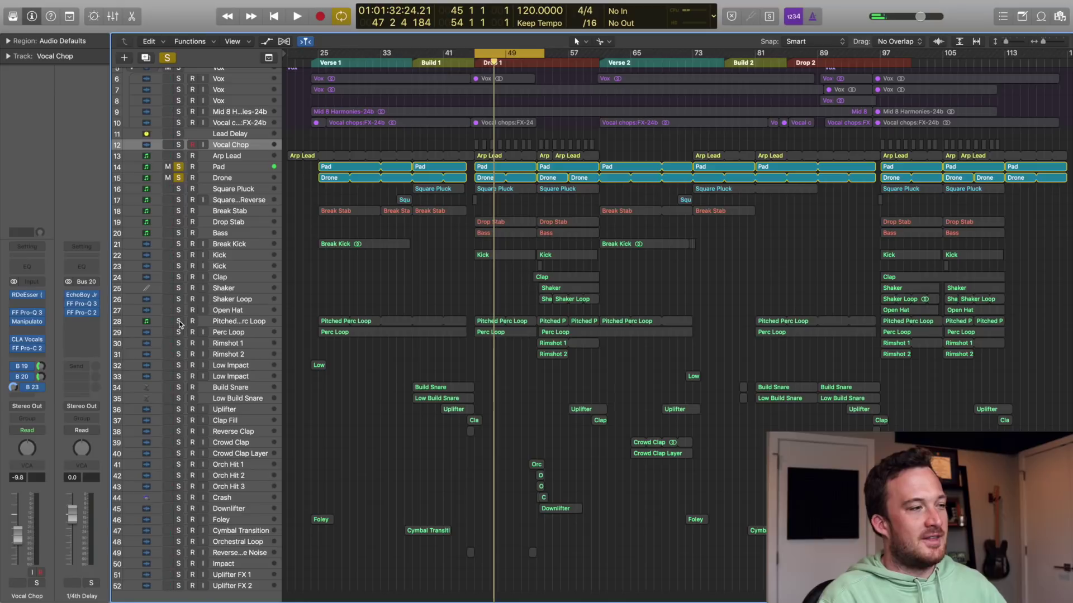
# Step: Add the Pitched Perc Loop to the solo, play it with the pad and drone, and open its Drop 1 region
pyautogui.click(179, 322)
pyautogui.press('space')
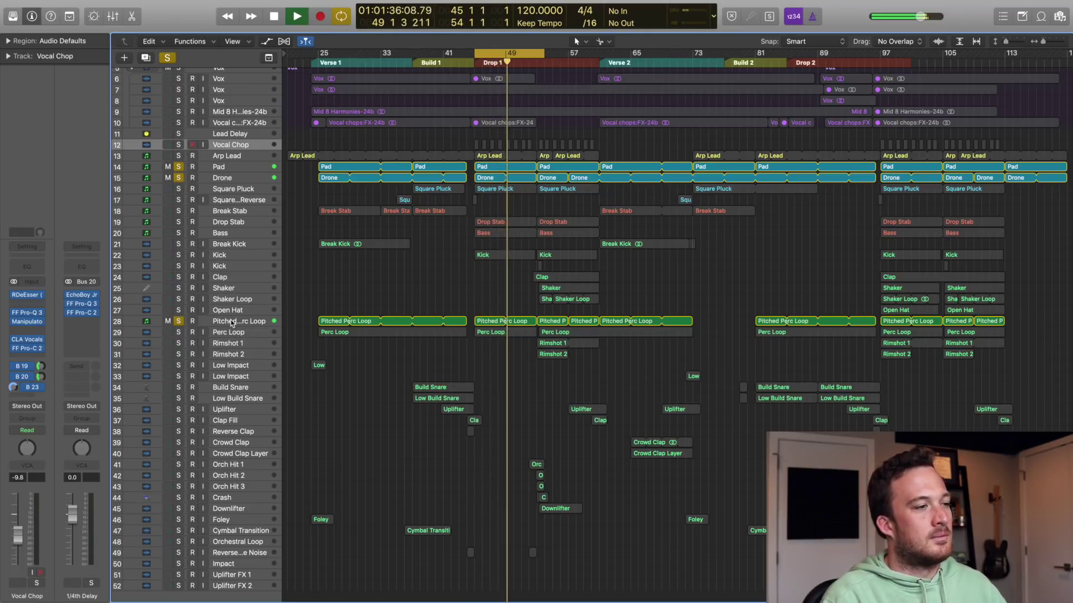
pyautogui.doubleClick(489, 321)
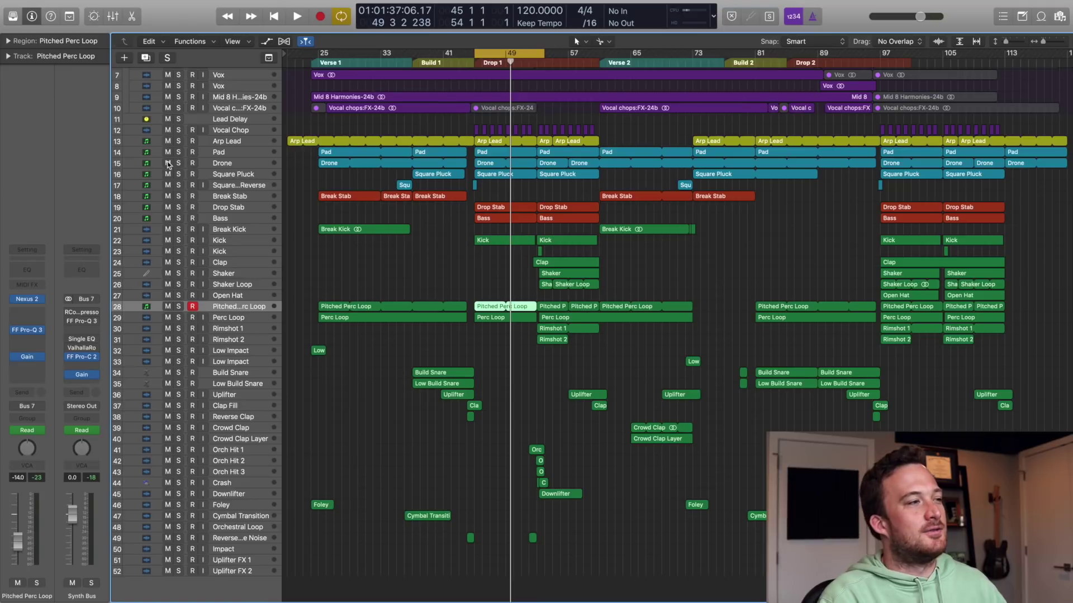
# Step: Mute the Pad, Drone and Pitched Perc Loop tracks and play Drop 1 without them
pyautogui.moveTo(167, 163); pyautogui.dragTo(168, 152)
pyautogui.press('space')
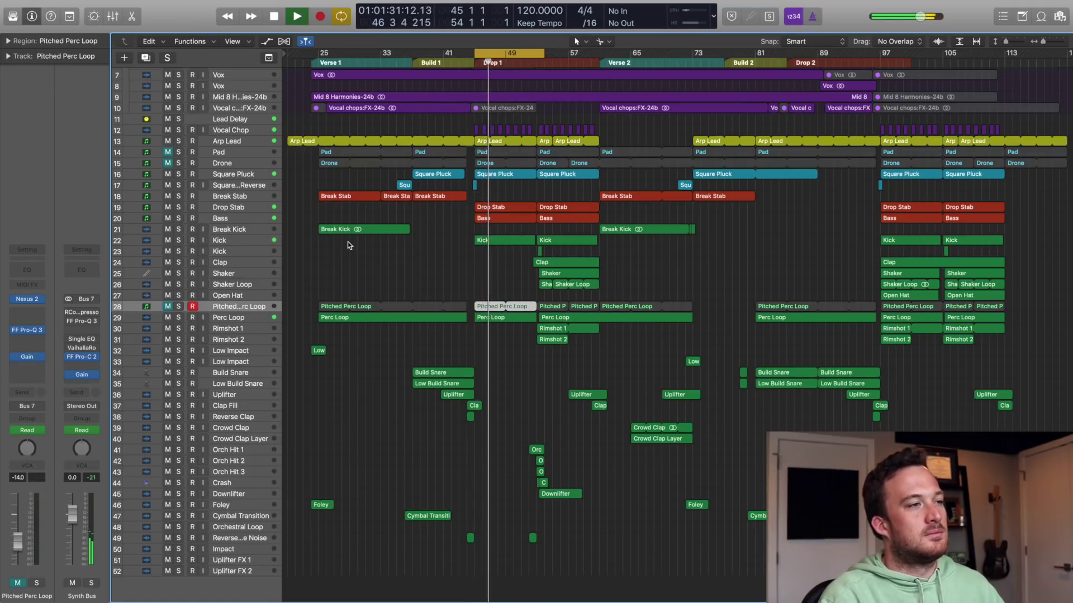
pyautogui.press('space')
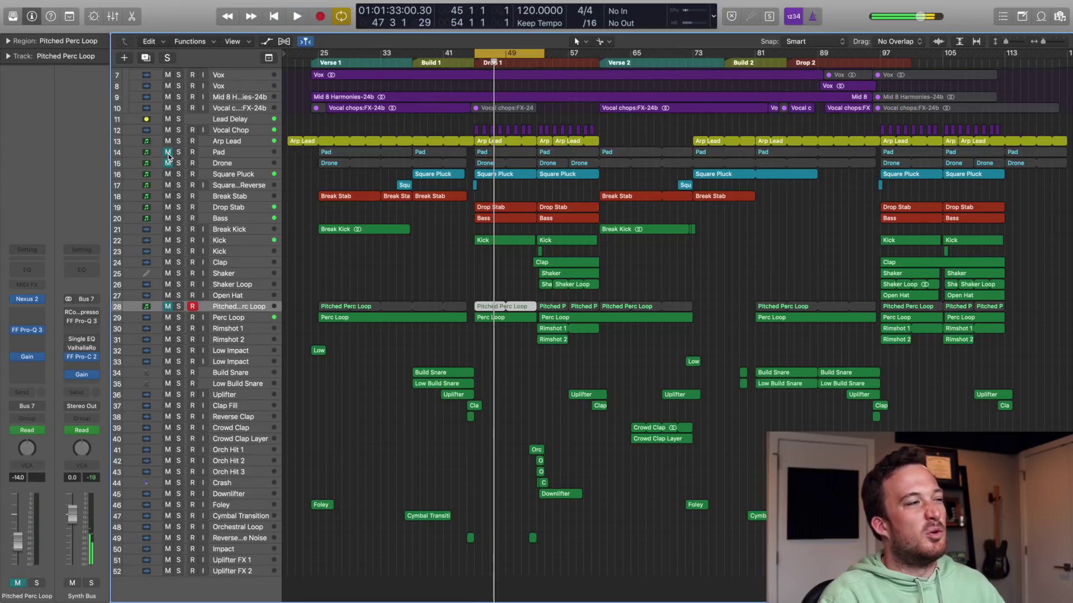
# Step: Unmute the Pad, Drone and Pitched Perc Loop tracks and play Drop 1 with them back in the mix
pyautogui.moveTo(167, 153); pyautogui.dragTo(168, 163)
pyautogui.click(166, 307)
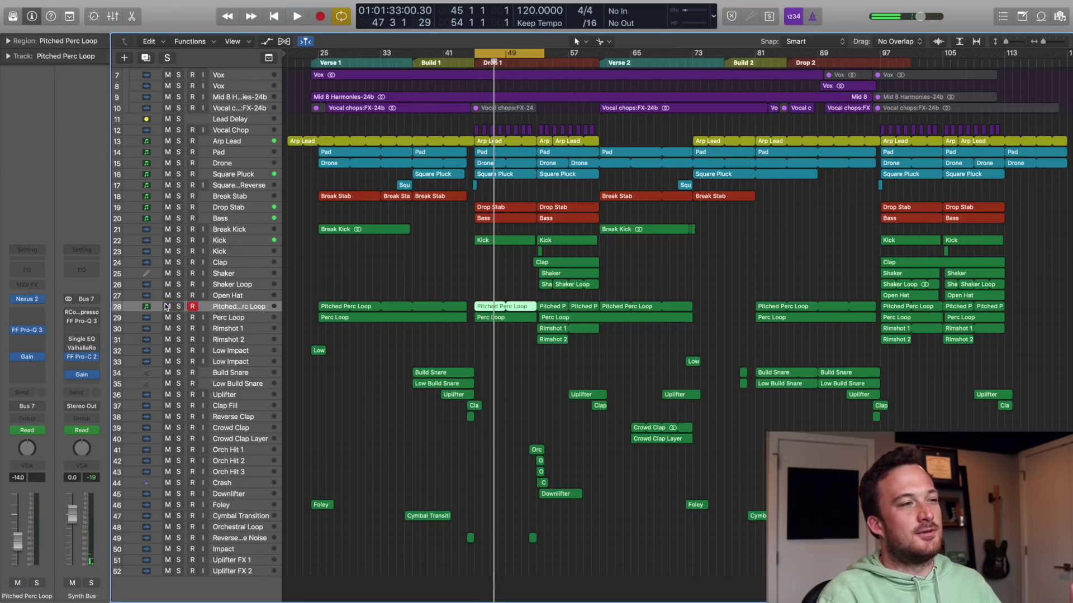
pyautogui.press('space')
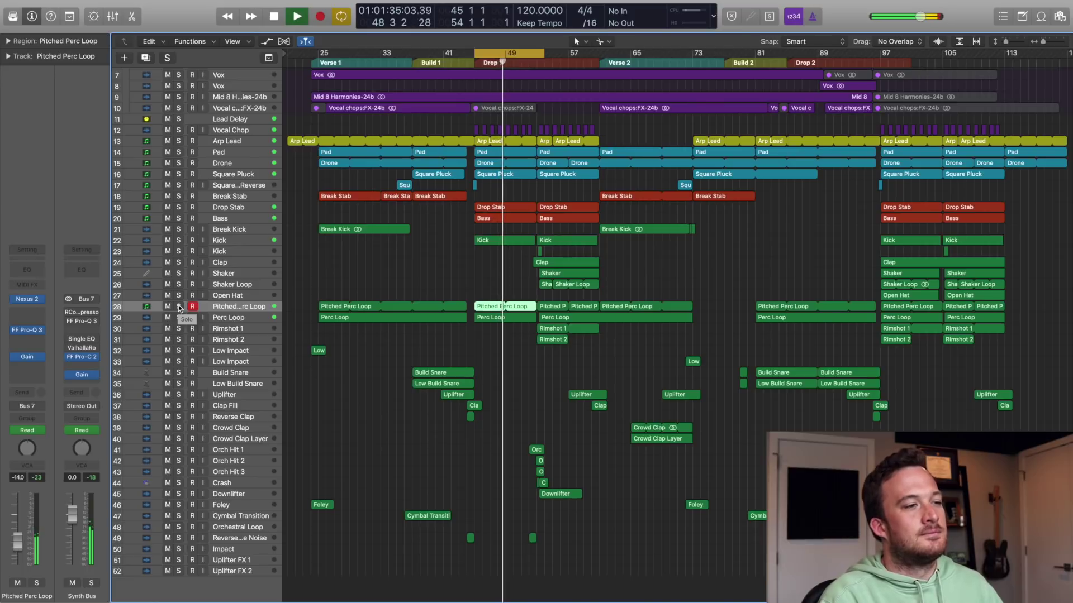
pyautogui.press('space')
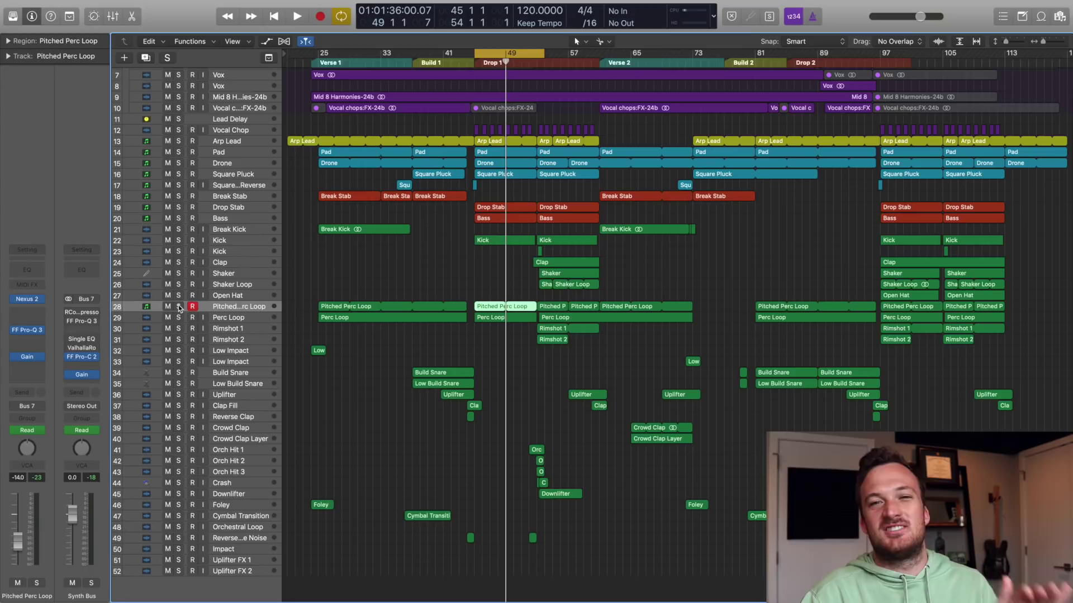
# Step: Cycle bars 53 to 61 of Drop 1 and audition all drum, percussion and effect tracks soloed together
pyautogui.click(539, 56)
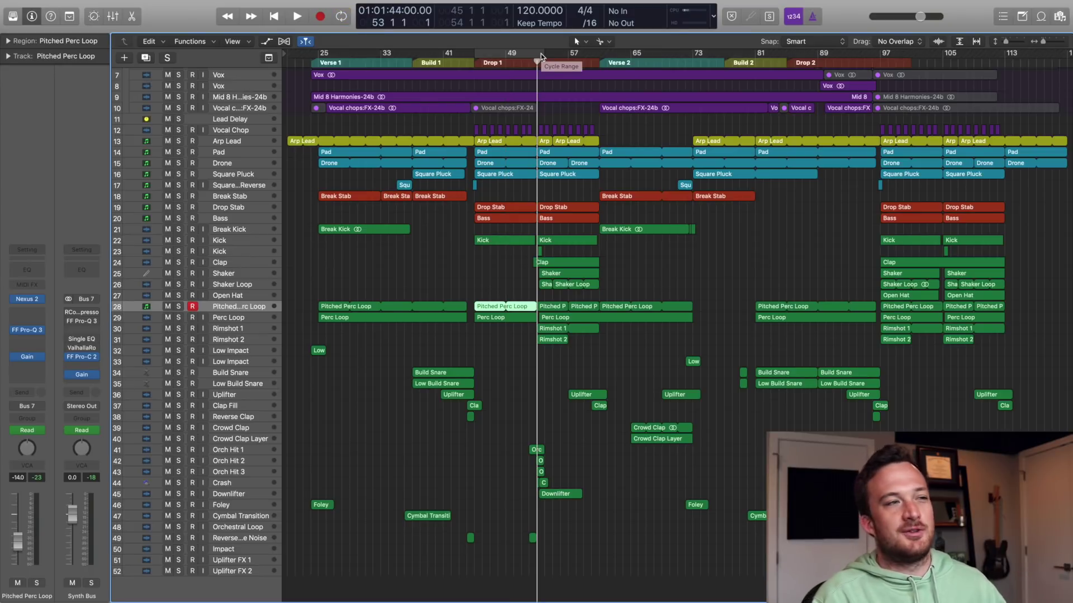
pyautogui.moveTo(541, 54); pyautogui.dragTo(590, 73)
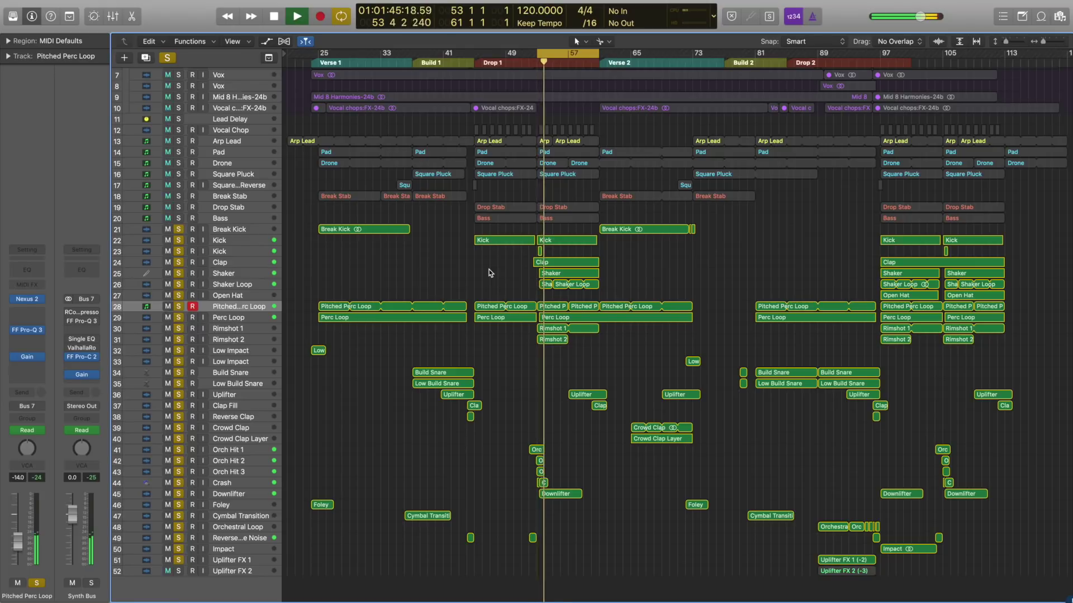
pyautogui.press('super+Right')
pyautogui.press('super+Right')
pyautogui.press('super+Right')
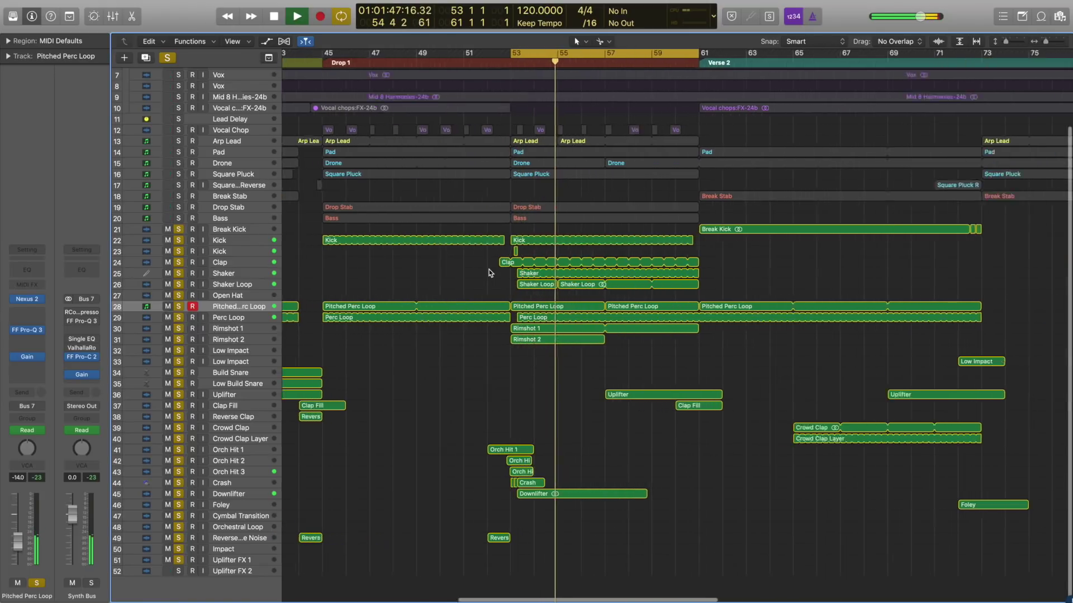
pyautogui.press('super+Right')
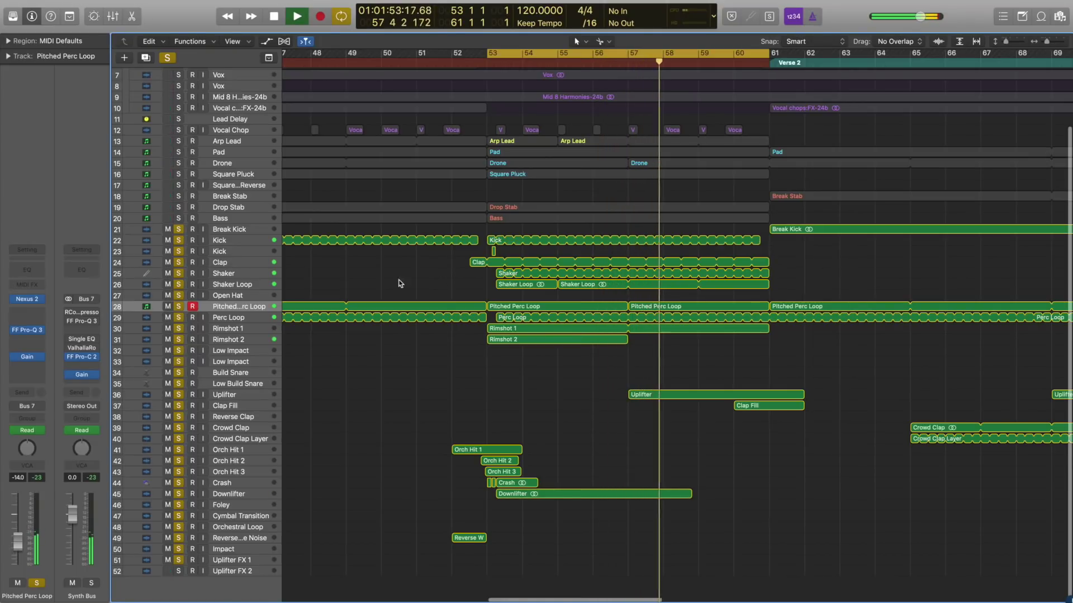
pyautogui.press('space')
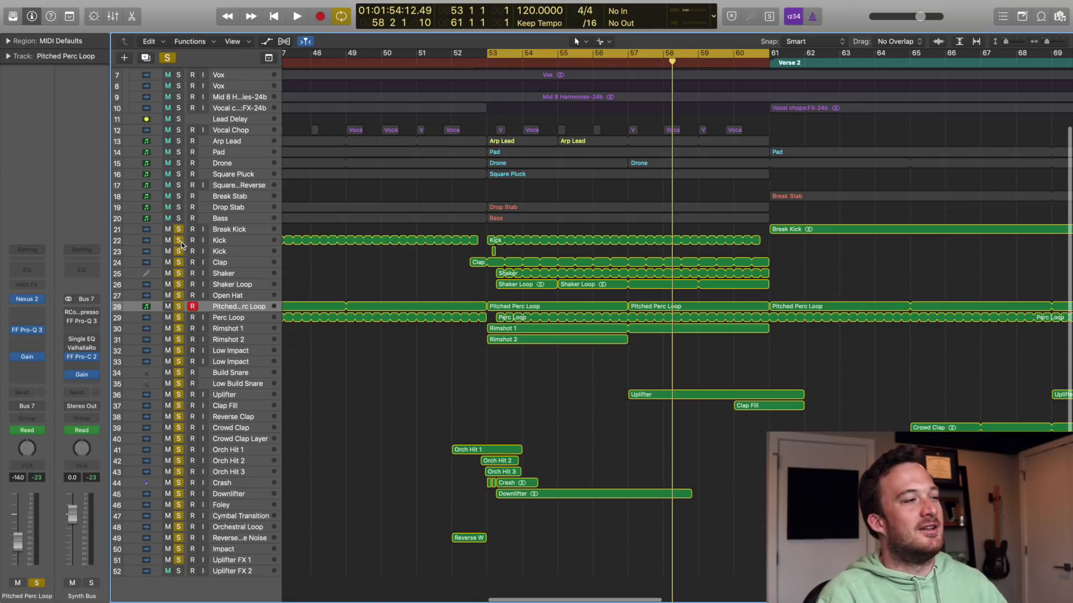
# Step: Solo only the main Drop 1 Kick track, inspect the sample inside its bar 53 folder region, and return to the arrangement
pyautogui.keyDown('alt'); pyautogui.click(181, 243); pyautogui.keyUp('alt')
pyautogui.click(178, 241)
pyautogui.click(223, 240)
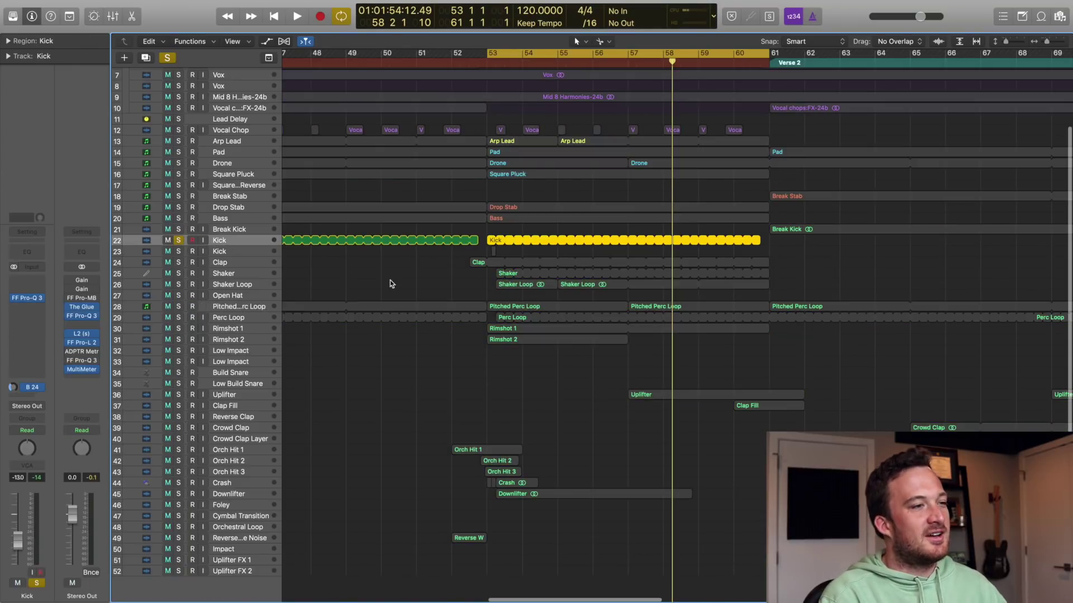
pyautogui.doubleClick(491, 243)
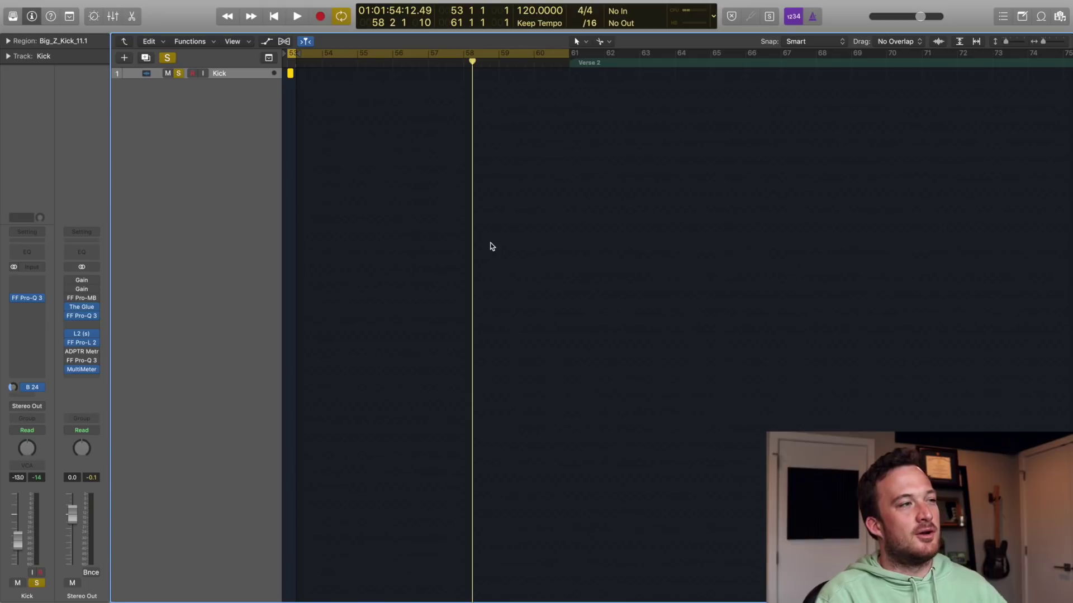
pyautogui.press('z')
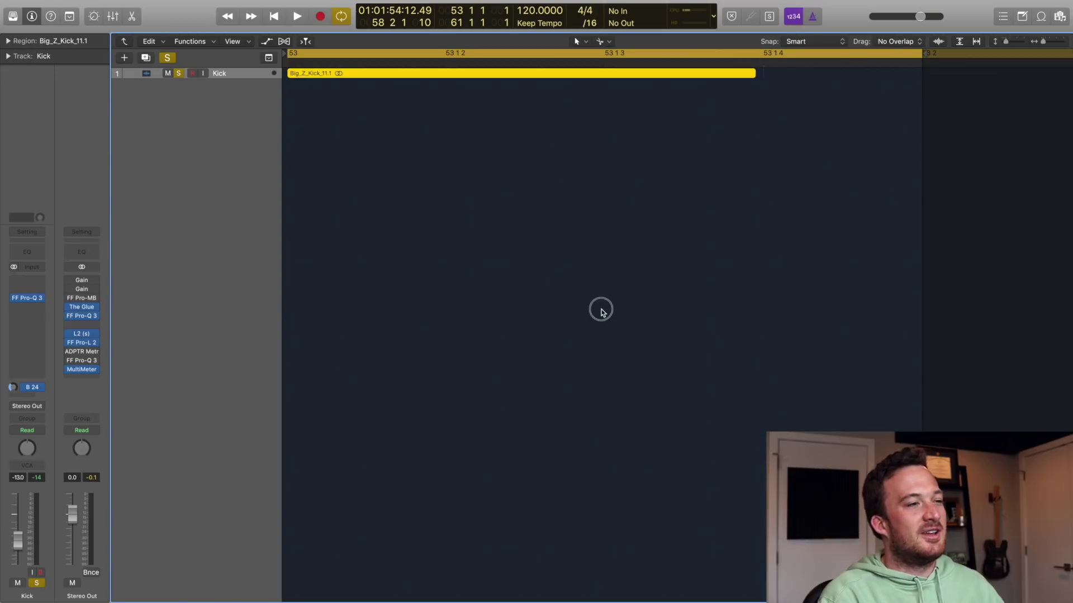
pyautogui.hotkey('ctrl', 'Up')
pyautogui.press('z')
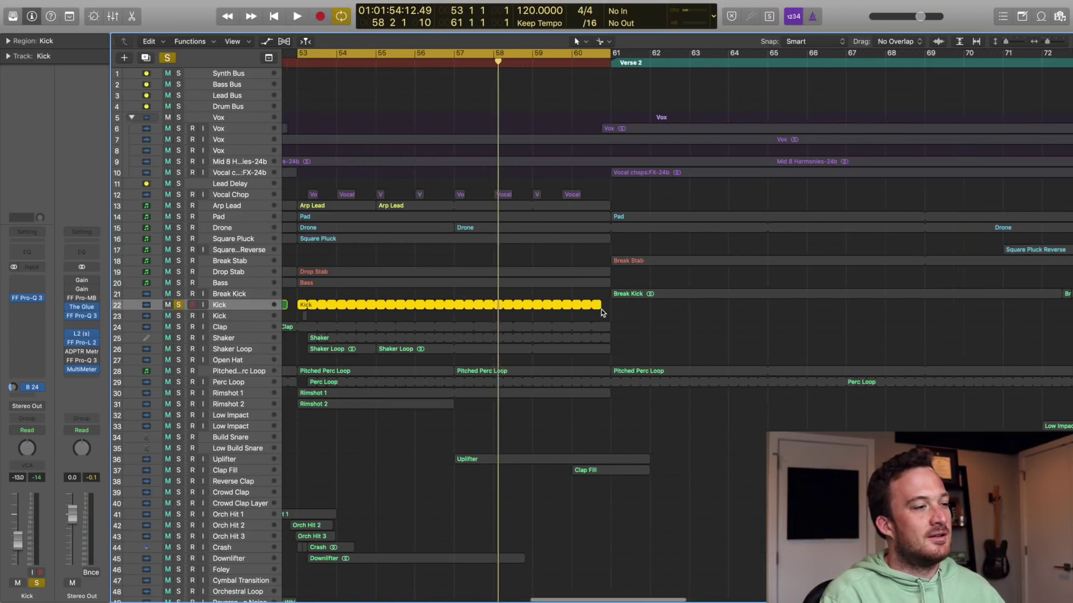
# Step: Clear the Kick solo, inspect the sample inside the Drop 1 Clap folder region, and return to the full arrangement
pyautogui.click(178, 305)
pyautogui.click(403, 328)
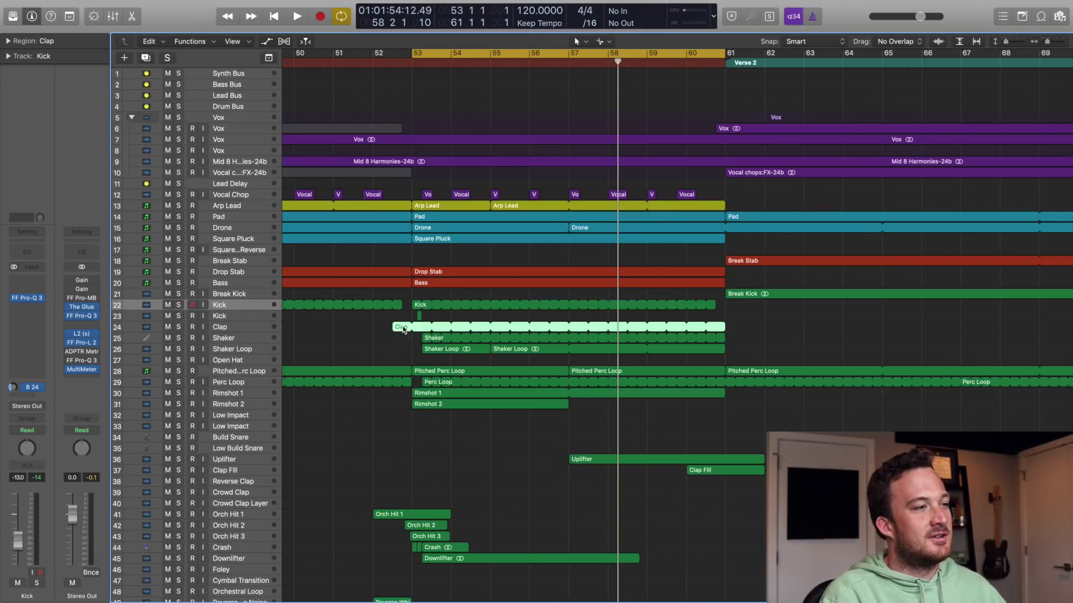
pyautogui.doubleClick(403, 327)
pyautogui.scroll(10, 380, 270)
pyautogui.scroll(-3, 380, 271)
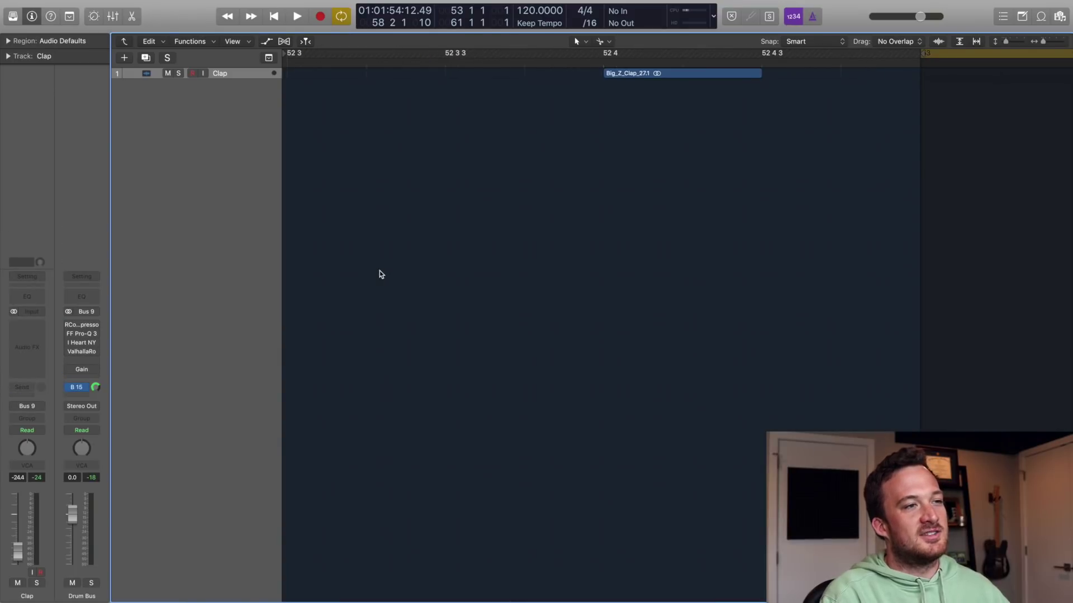
pyautogui.click(626, 73)
pyautogui.doubleClick(581, 268)
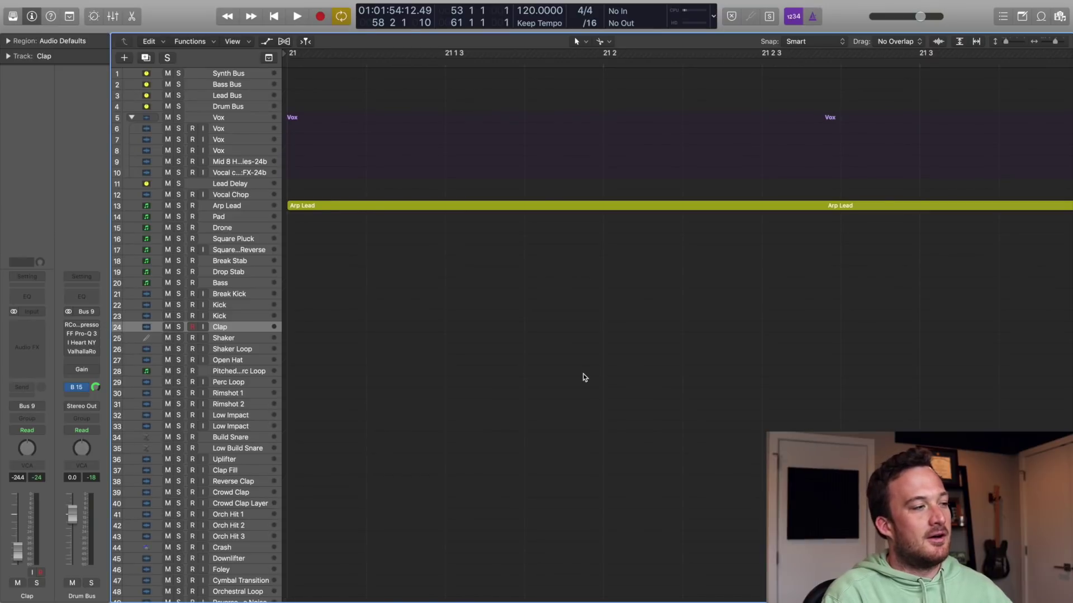
pyautogui.press('z')
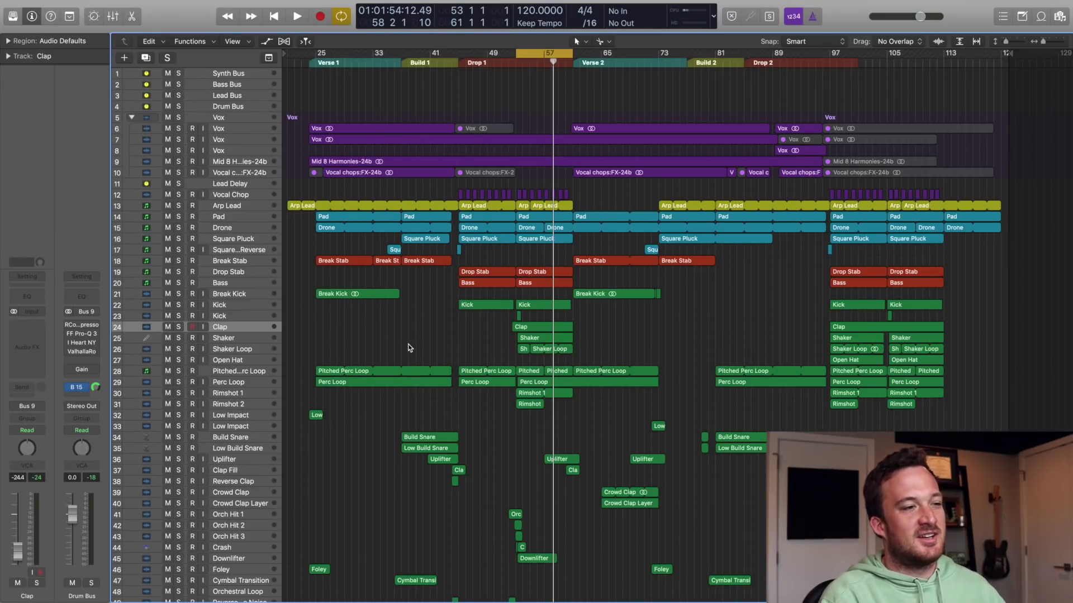
# Step: Play the cycled second half of Drop 1 and solo both Kick tracks, the Clap and the Shaker
pyautogui.press('space')
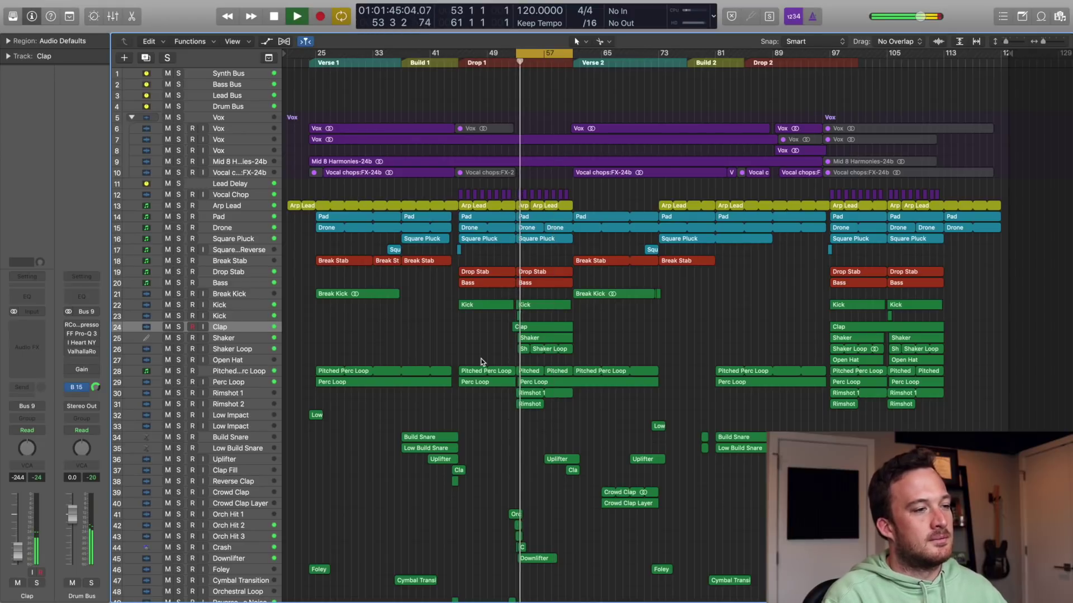
pyautogui.press('z')
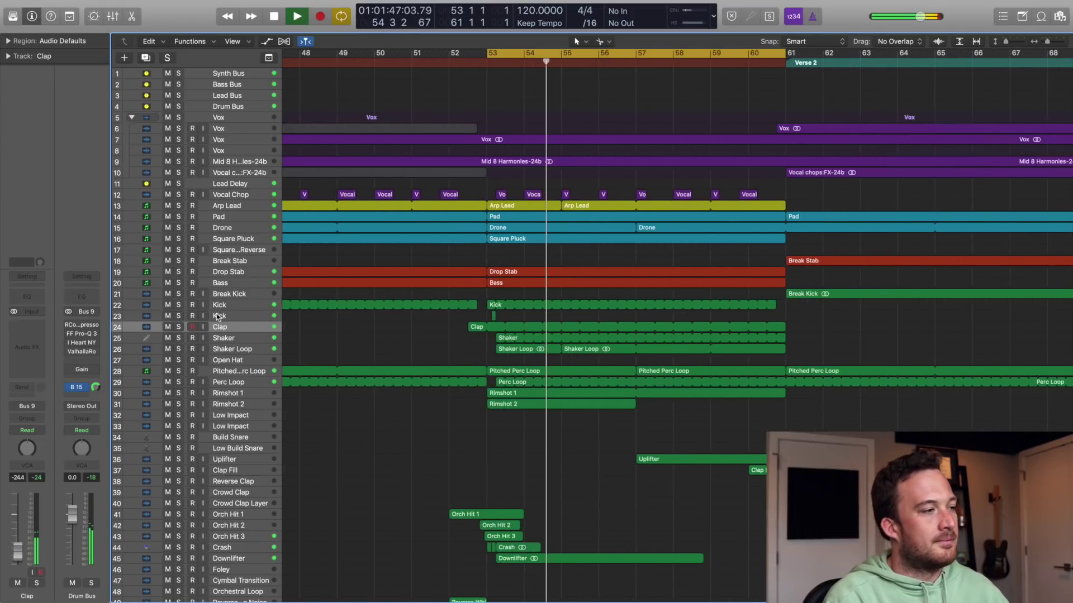
pyautogui.moveTo(178, 306); pyautogui.dragTo(179, 338)
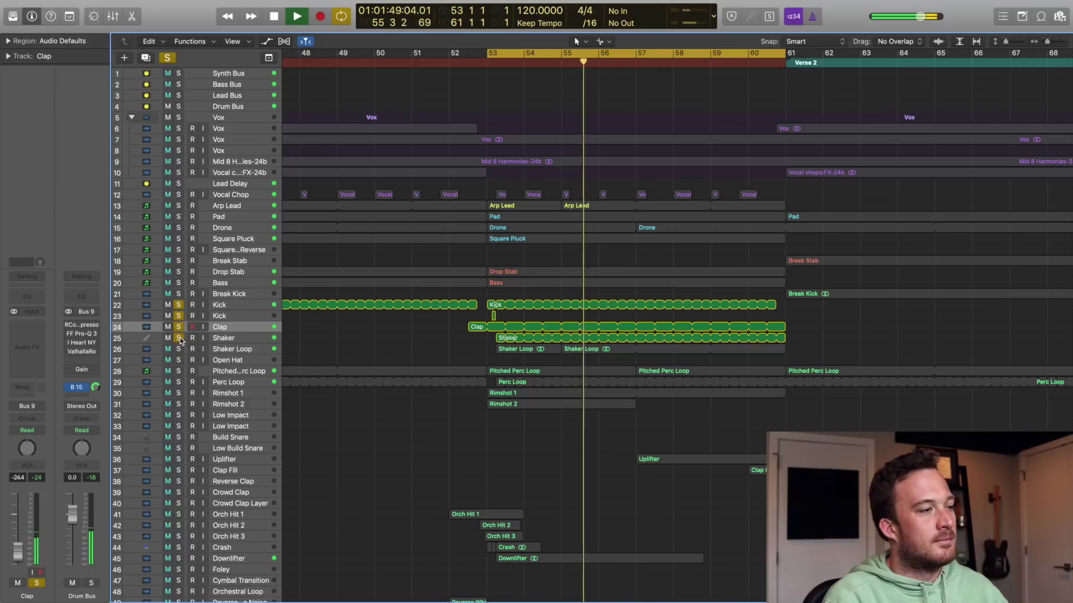
pyautogui.press('space')
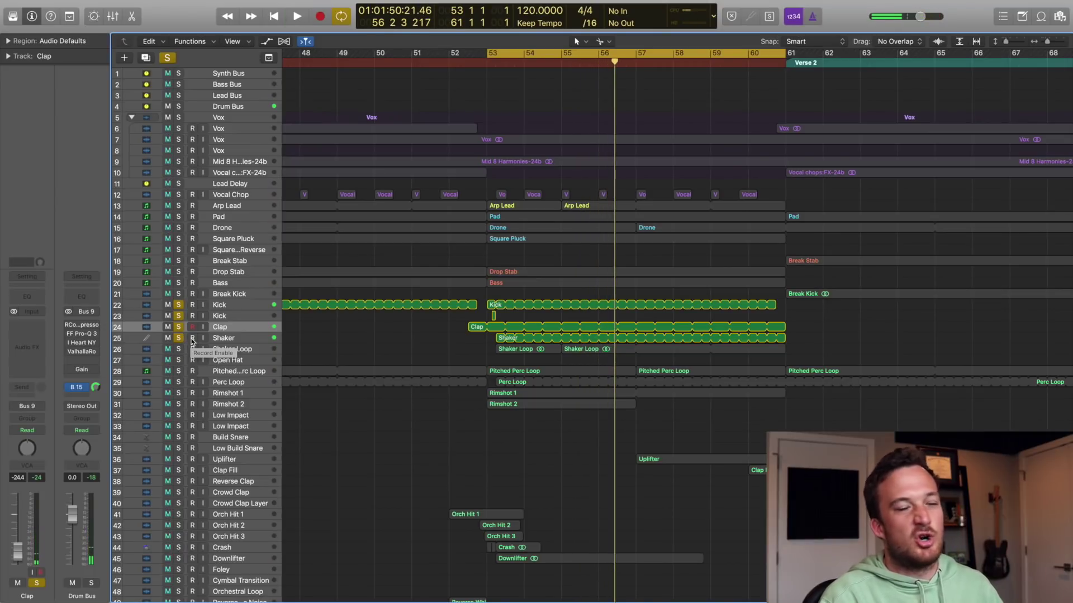
# Step: Replay the soloed drums, adding the Shaker Loop, Pitched Perc Loop, Perc Loop and rimshots to the solo one after another
pyautogui.press('space')
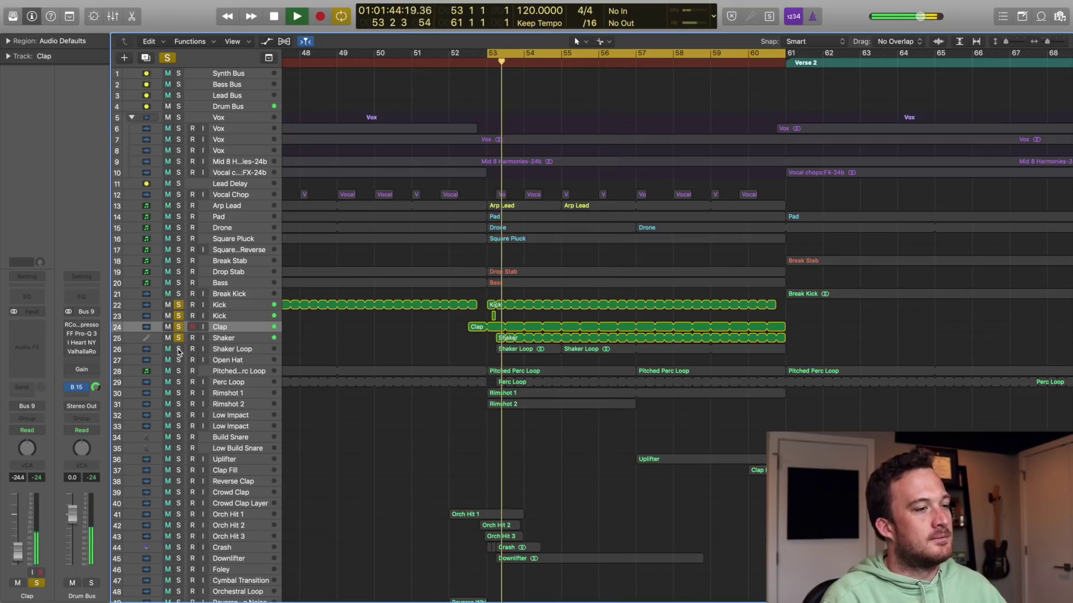
pyautogui.click(178, 349)
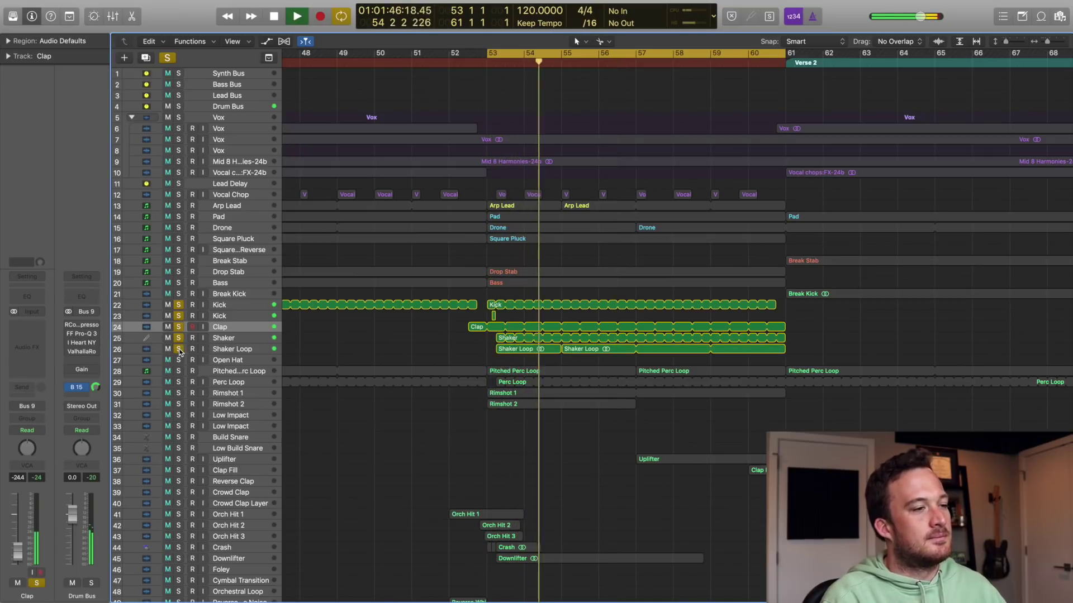
pyautogui.click(179, 371)
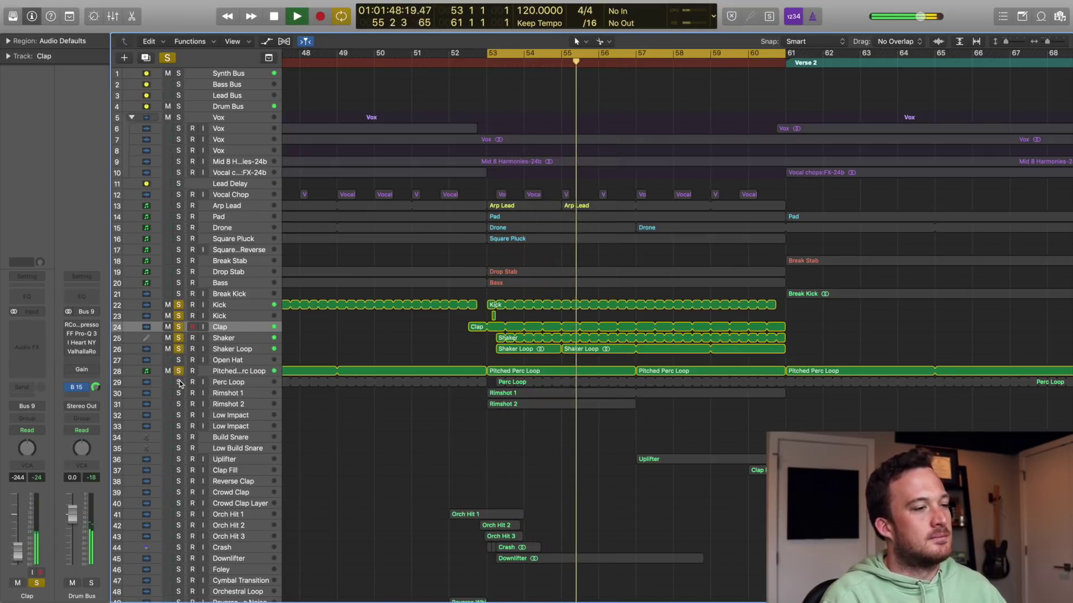
pyautogui.click(179, 382)
pyautogui.moveTo(178, 394); pyautogui.dragTo(178, 416)
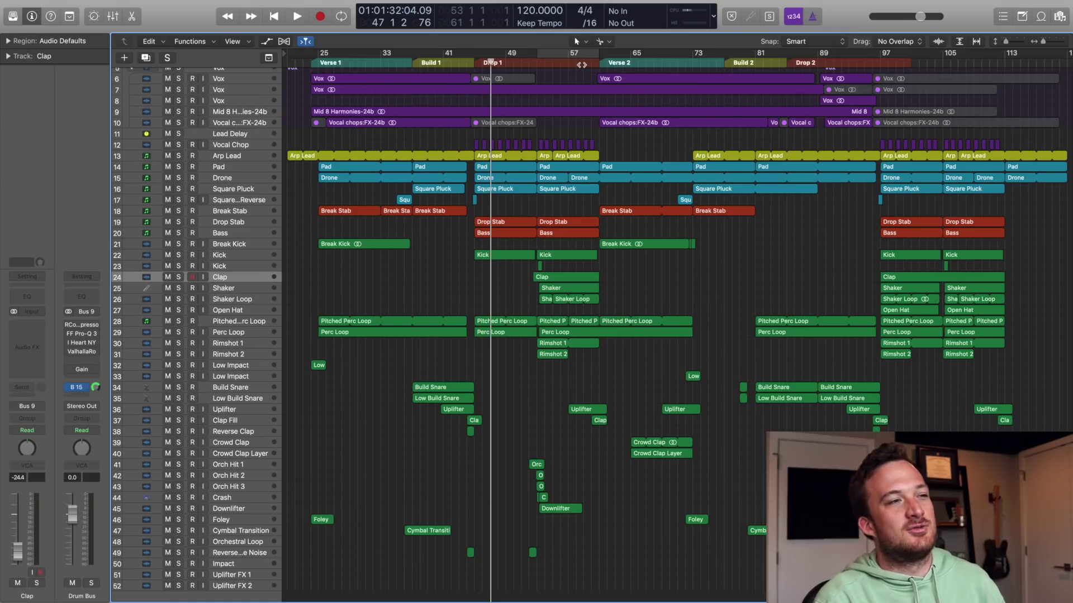
# Step: Play the end of Drop 1 into Verse 2, return to bar 60, and show the synth and bass track automation there
pyautogui.click(582, 64)
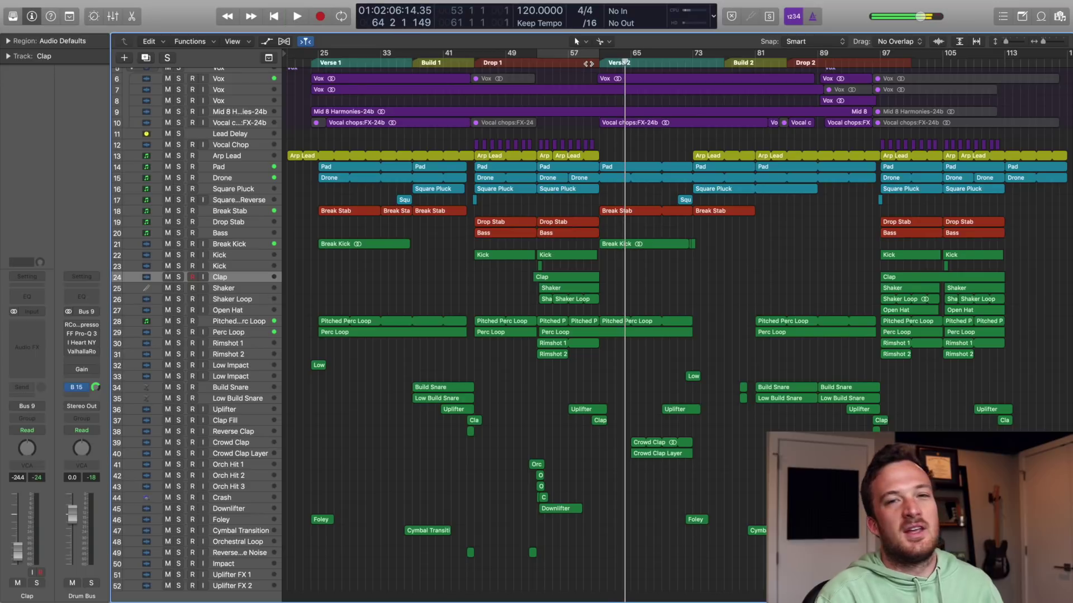
pyautogui.click(588, 63)
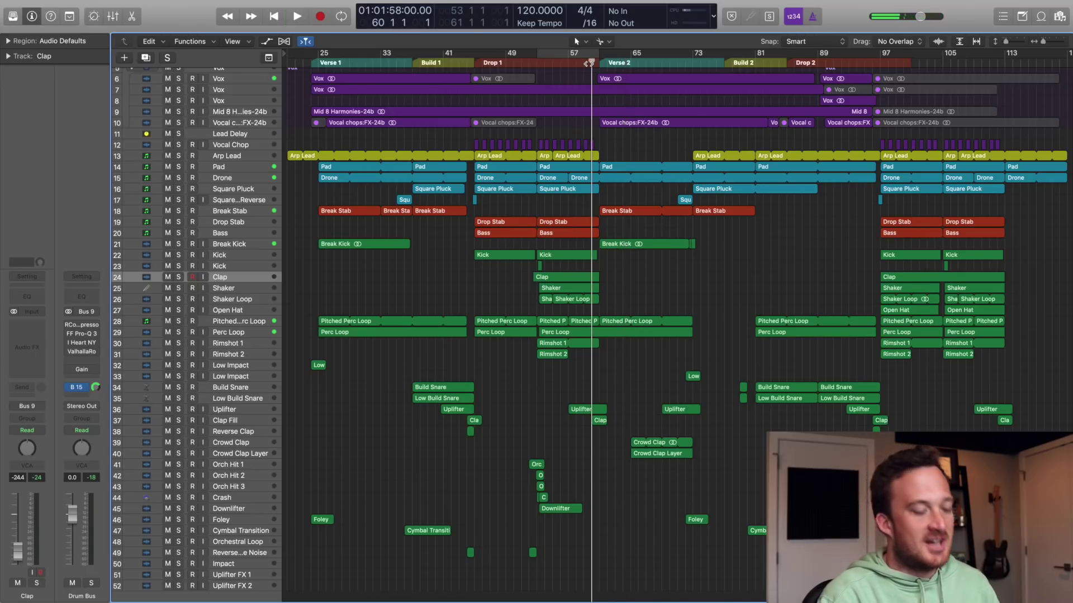
pyautogui.press('super+Down')
pyautogui.press('super+Down')
pyautogui.press('super+Down')
pyautogui.press('a')
pyautogui.press('super+Right')
pyautogui.press('super+Right')
pyautogui.press('super+Right')
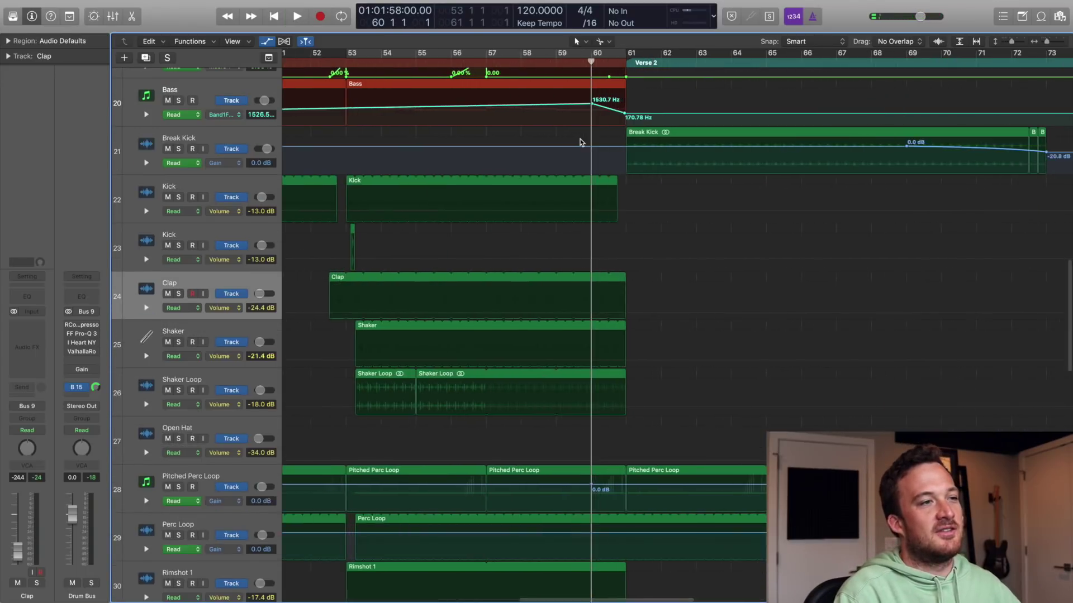
pyautogui.scroll(5, 580, 139)
pyautogui.scroll(2, 580, 142)
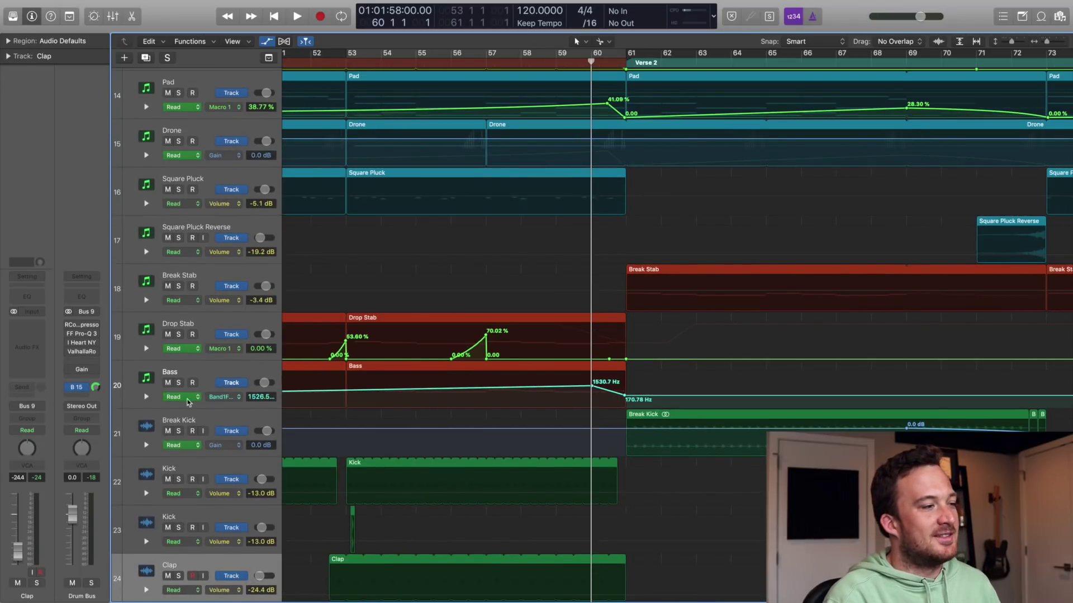
# Step: Solo the Bass, play its filter automation from bar 60 into Verse 2, and clear the solo
pyautogui.click(179, 383)
pyautogui.press('space')
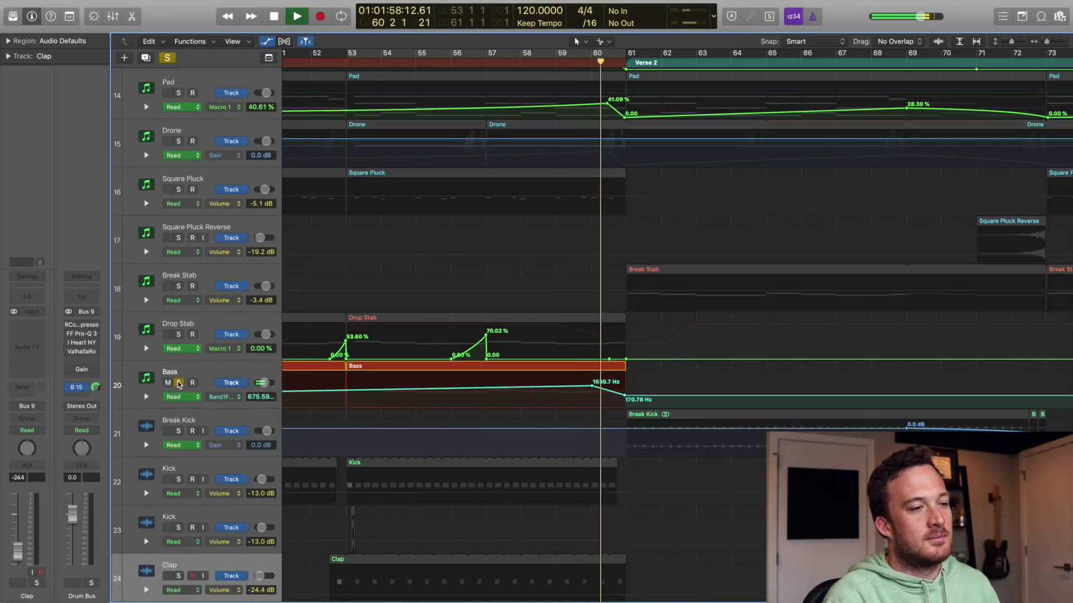
pyautogui.press('space')
pyautogui.click(179, 383)
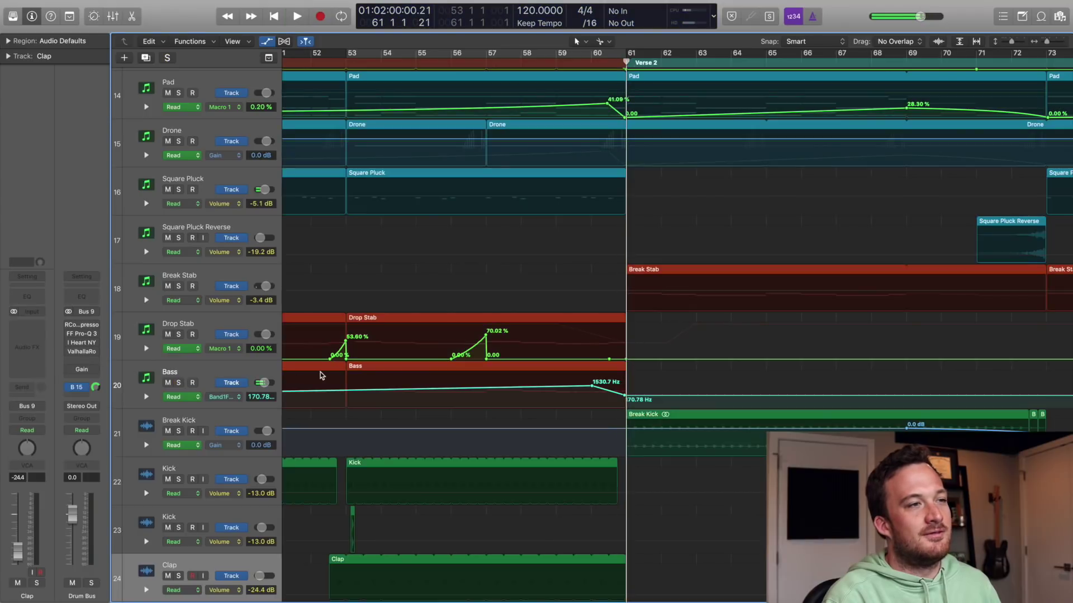
# Step: Solo the Arp Lead, Pad and Drone and play their Macro 1 automation from the end of Drop 1 into Verse 2
pyautogui.scroll(10, 452, 269)
pyautogui.click(595, 57)
pyautogui.click(178, 262)
pyautogui.click(179, 310)
pyautogui.click(179, 358)
pyautogui.press('space')
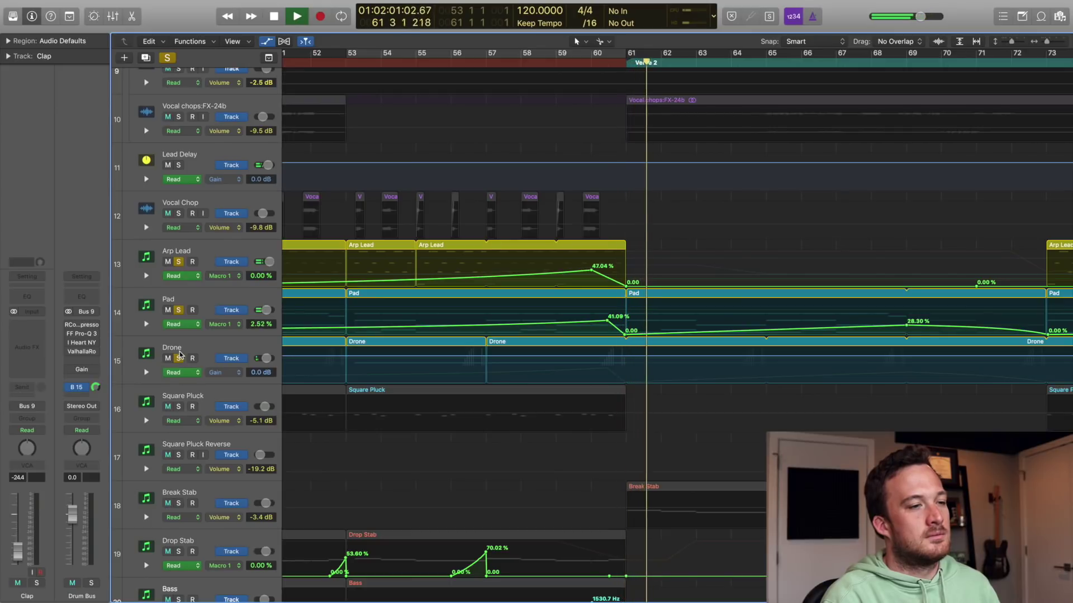
pyautogui.press('space')
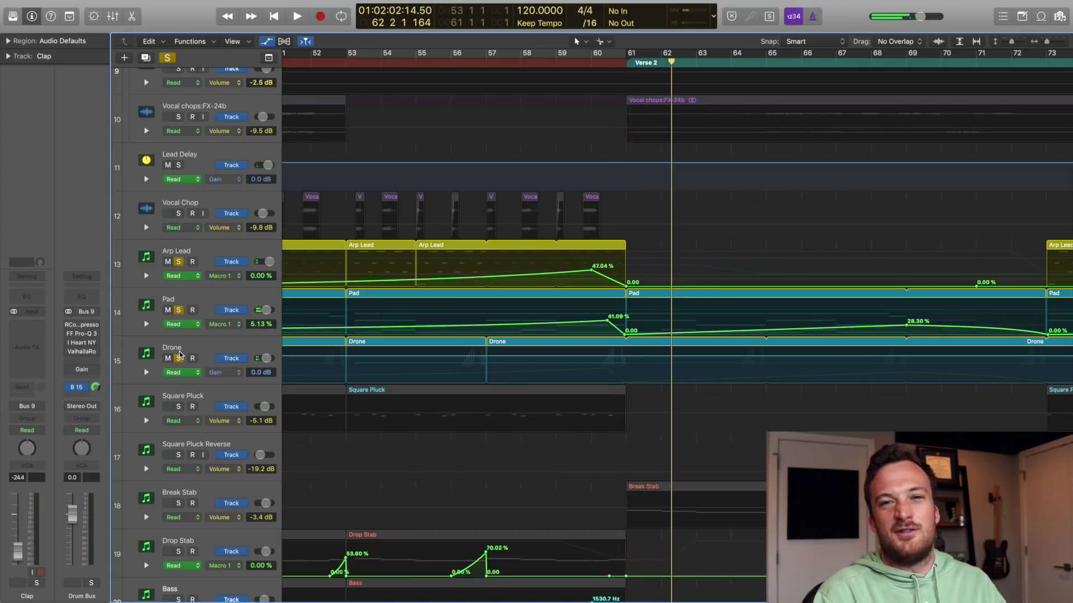